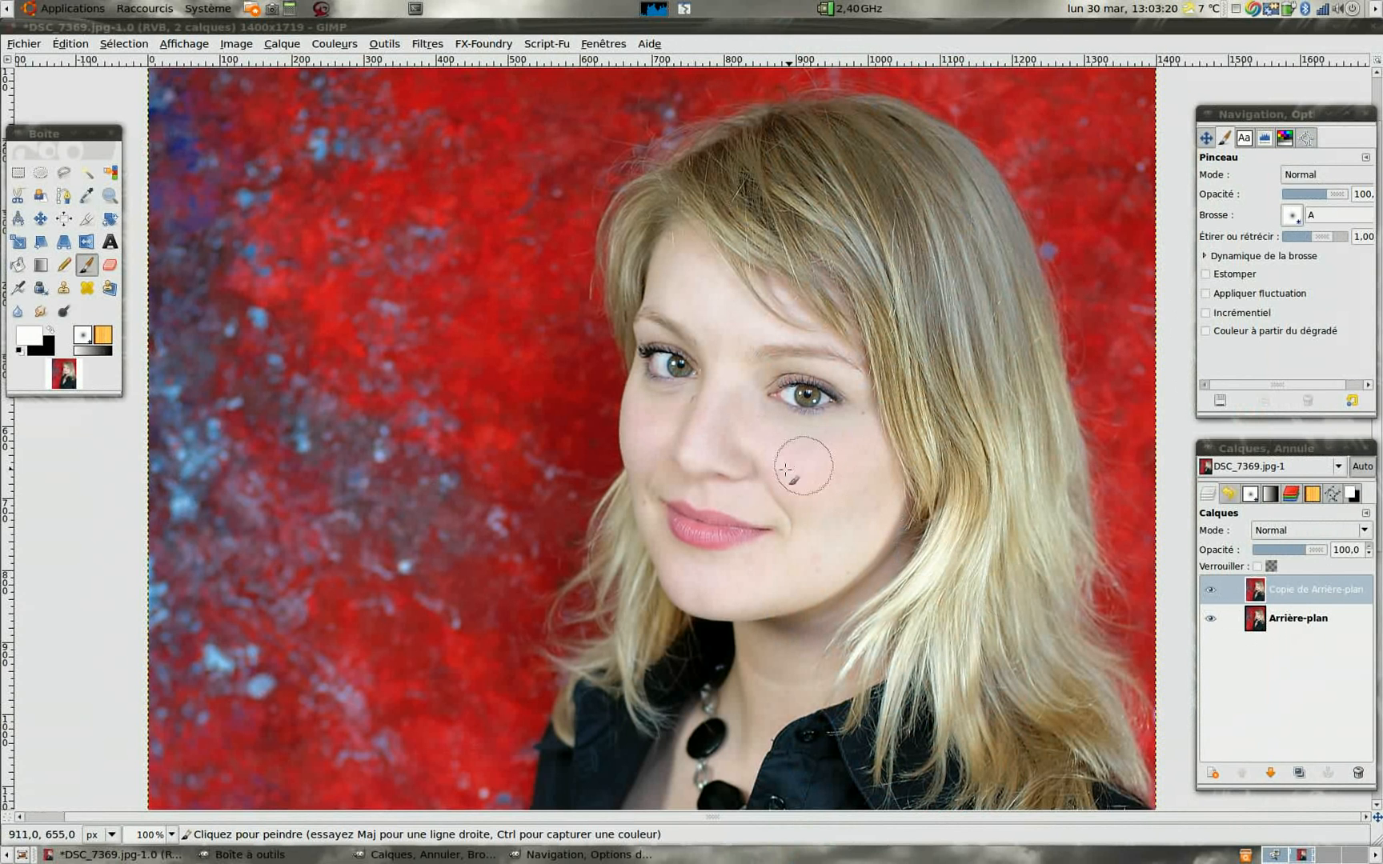
# Duplicate the Copie de Arrière-plan layer.
pyautogui.click(1258, 592)
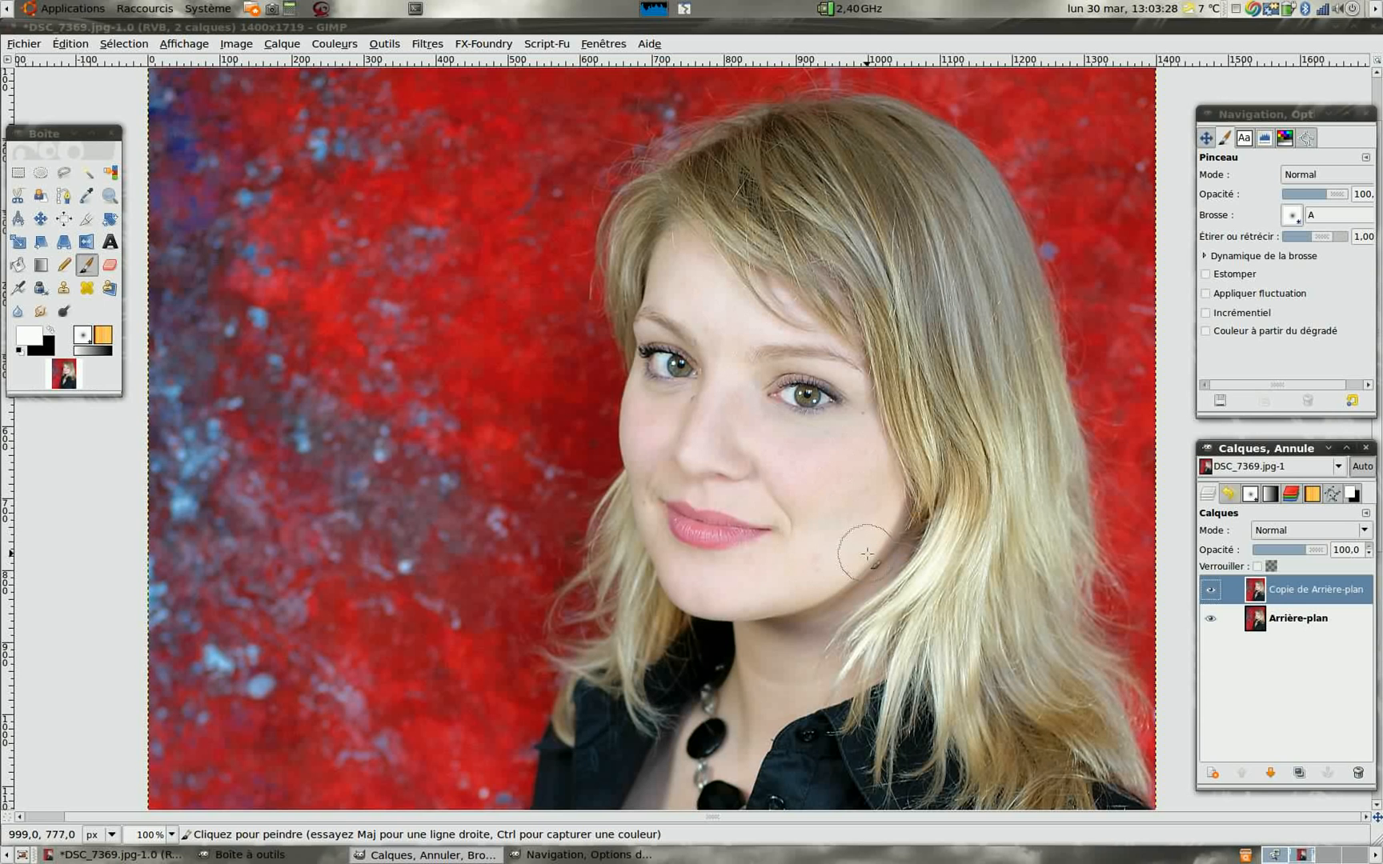
pyautogui.rightClick(1259, 592)
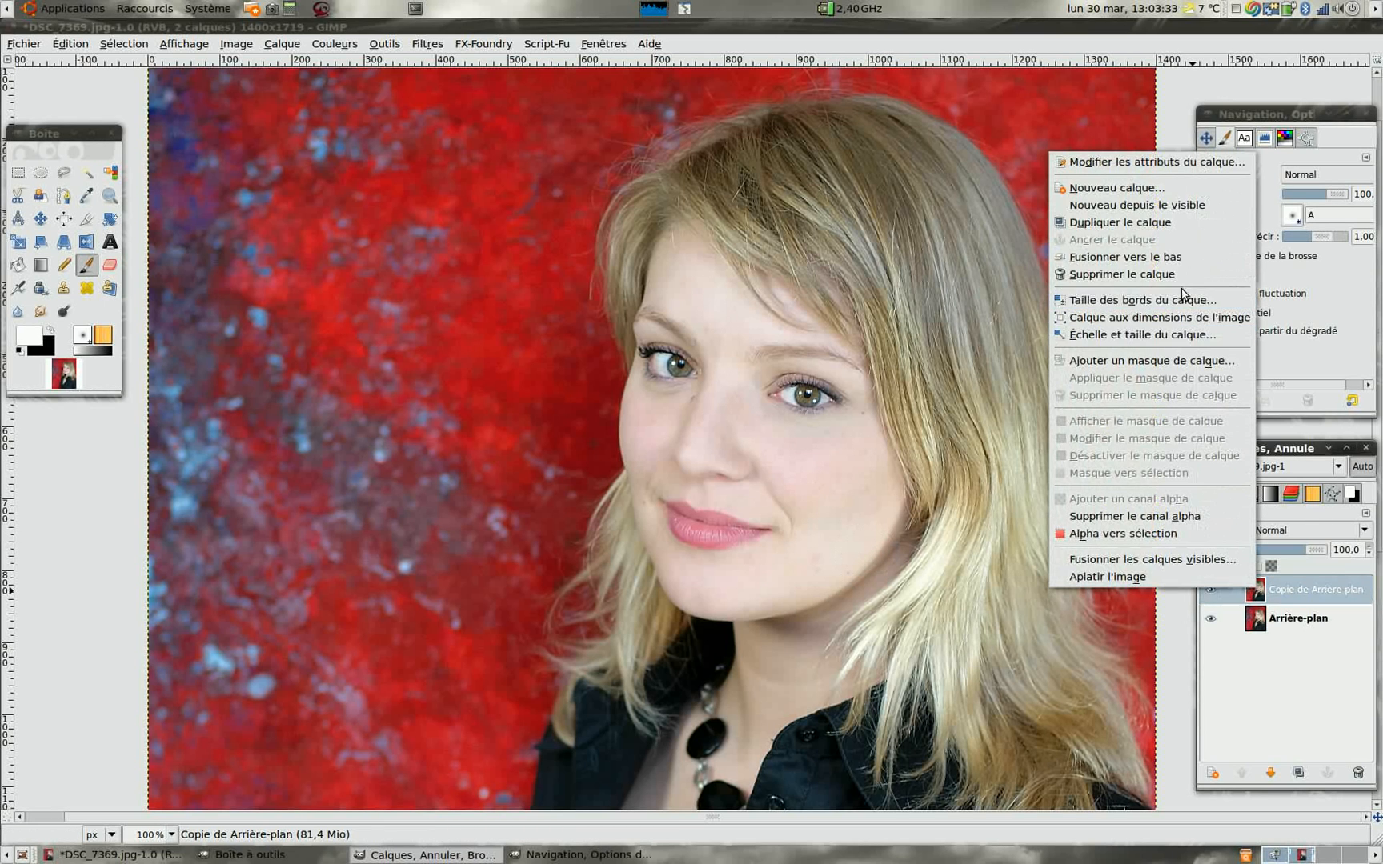
pyautogui.click(1179, 224)
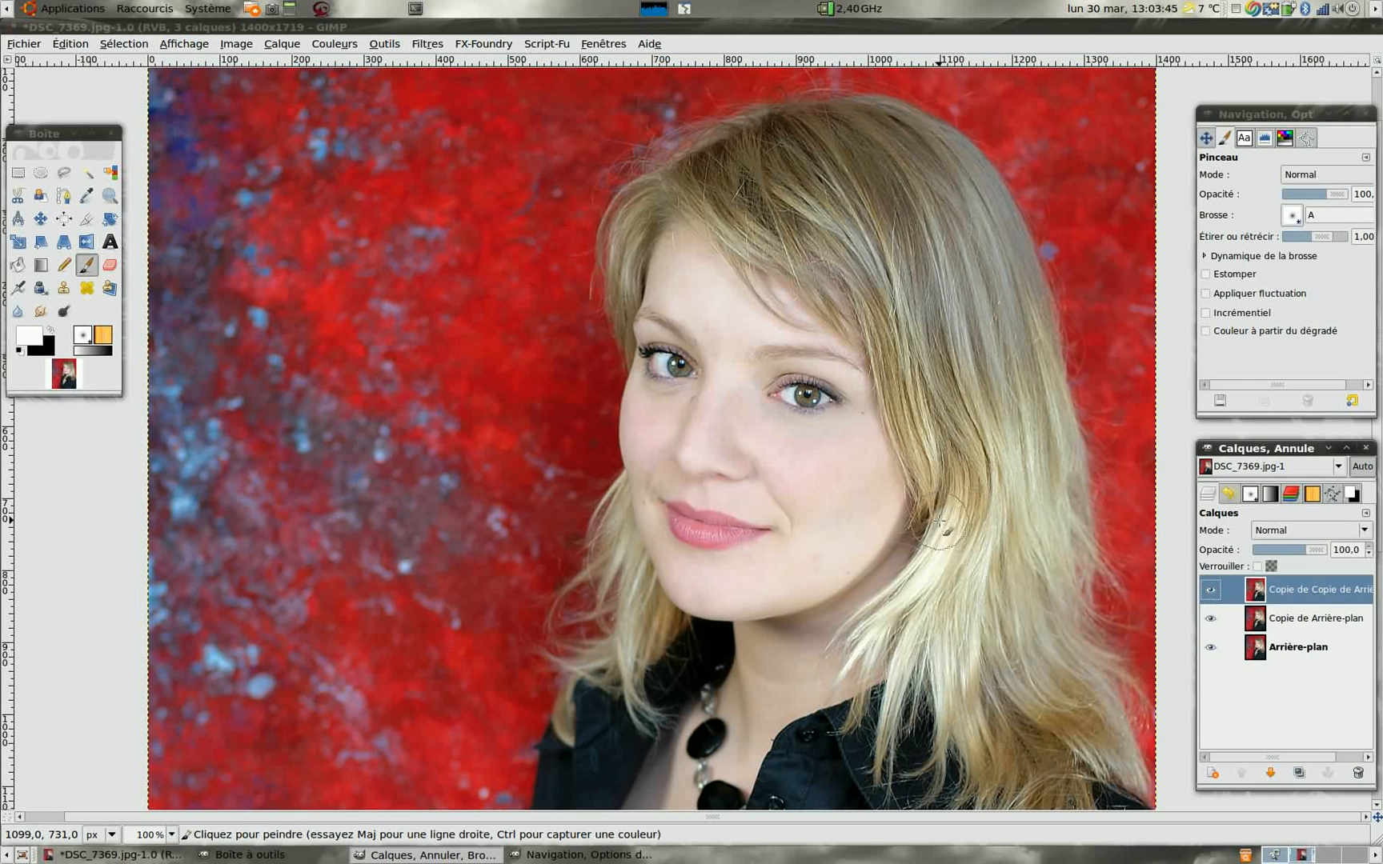
# Brighten the new duplicate layer with Curves on the Valeur channel by moving the white point slightly inward and adding a point in the darker midtones.
pyautogui.click(244, 43)
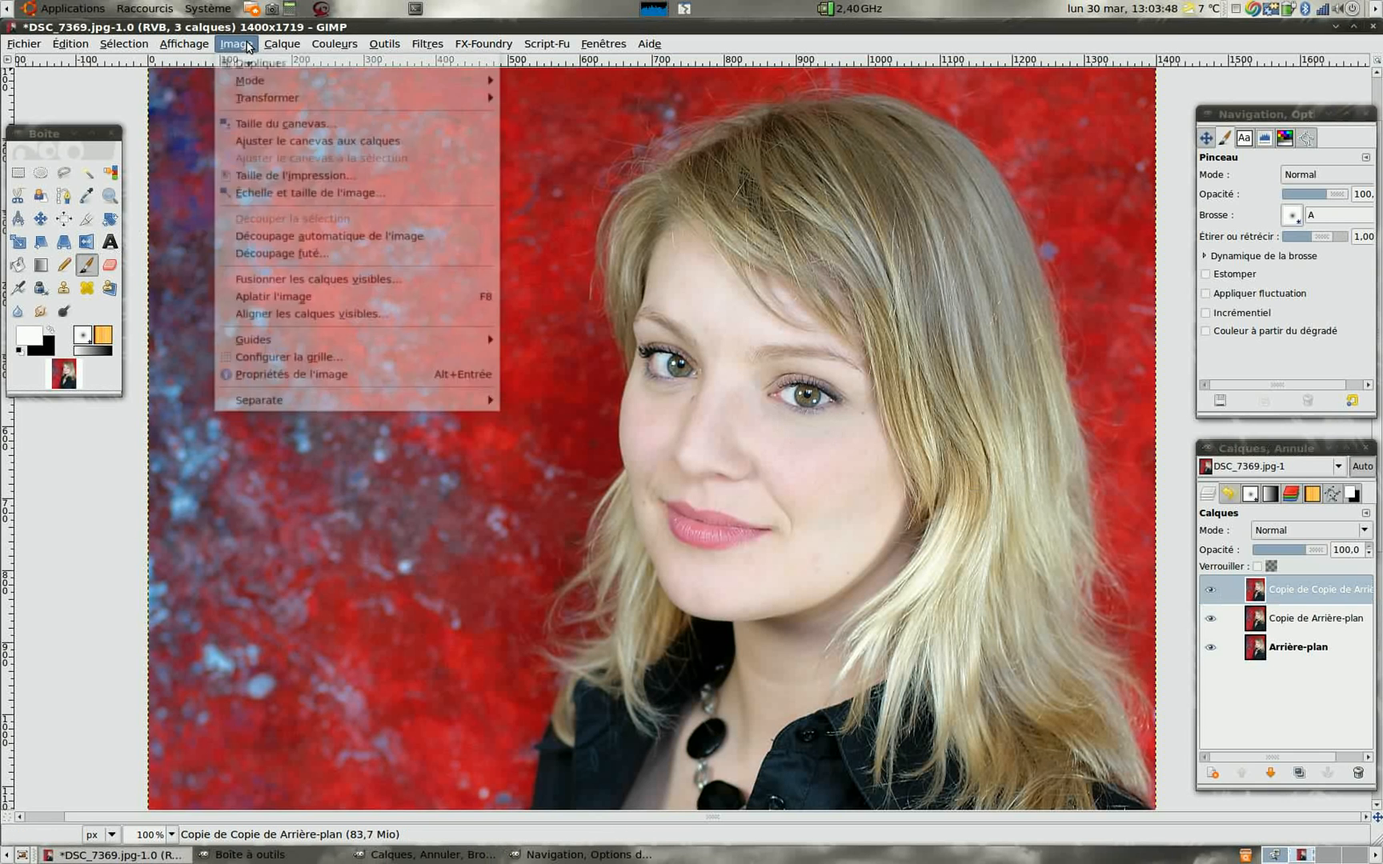
pyautogui.moveTo(250, 82)
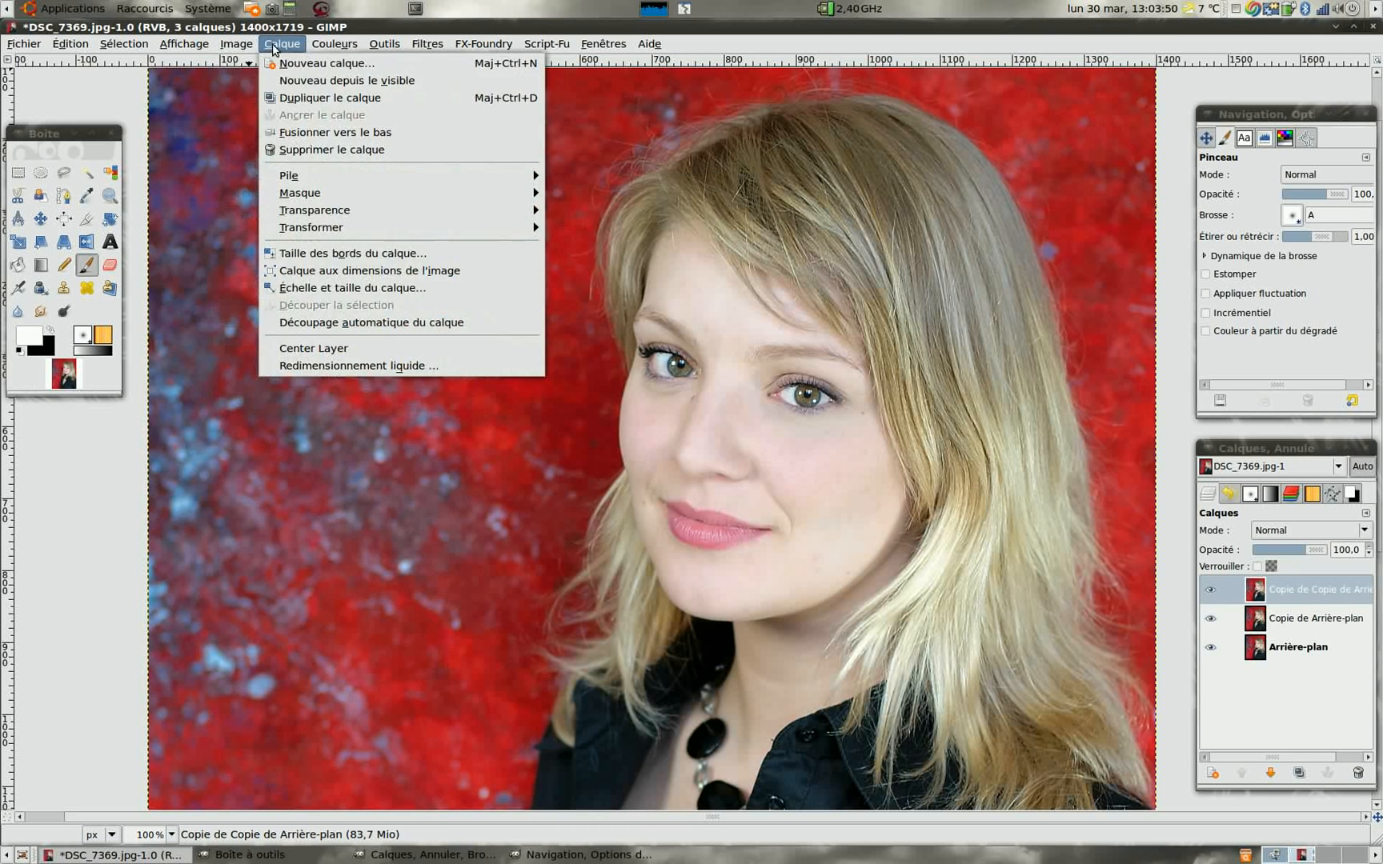
pyautogui.moveTo(352, 40)
pyautogui.click(337, 167)
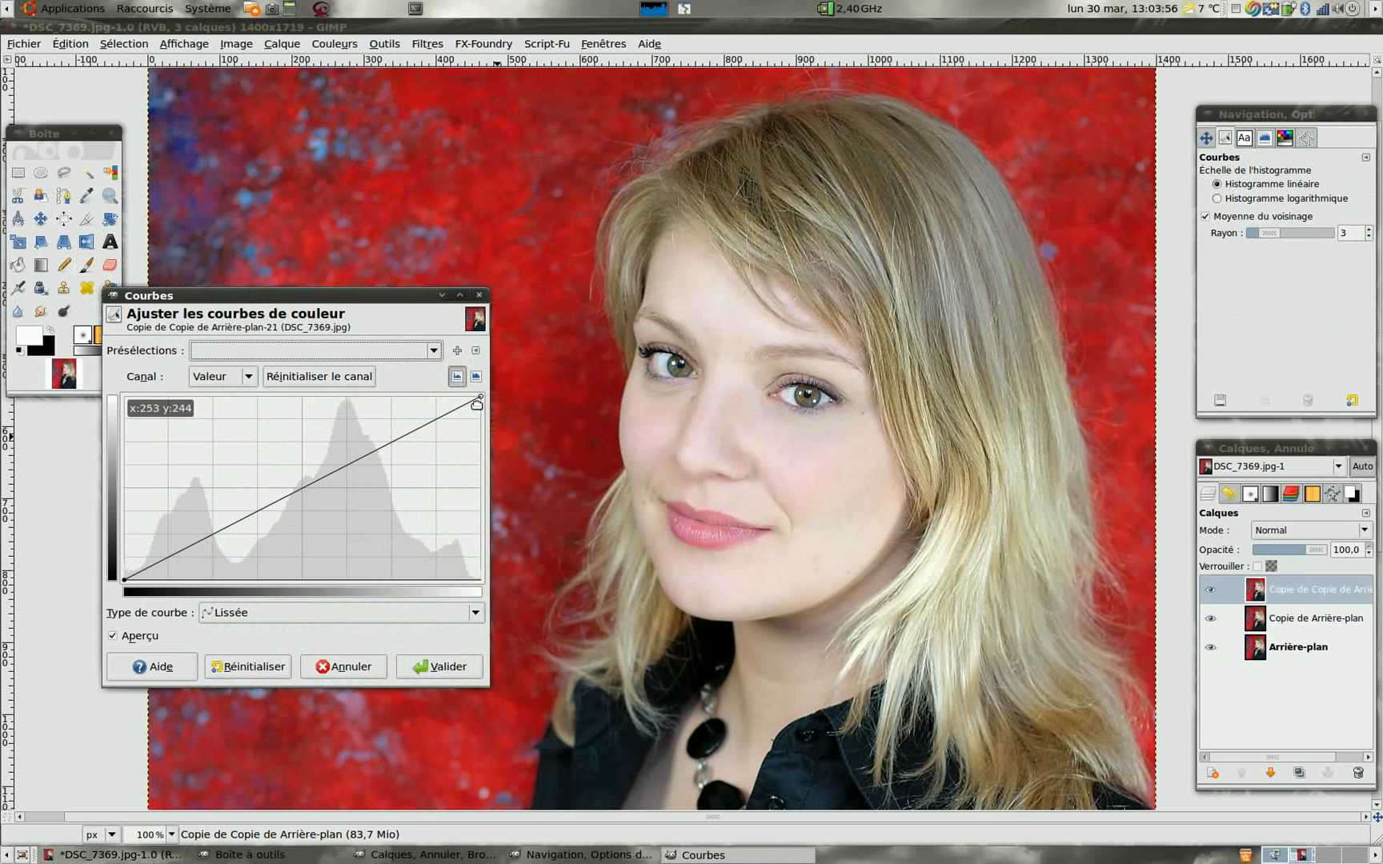
pyautogui.moveTo(476, 404); pyautogui.dragTo(460, 396)
pyautogui.click(259, 501)
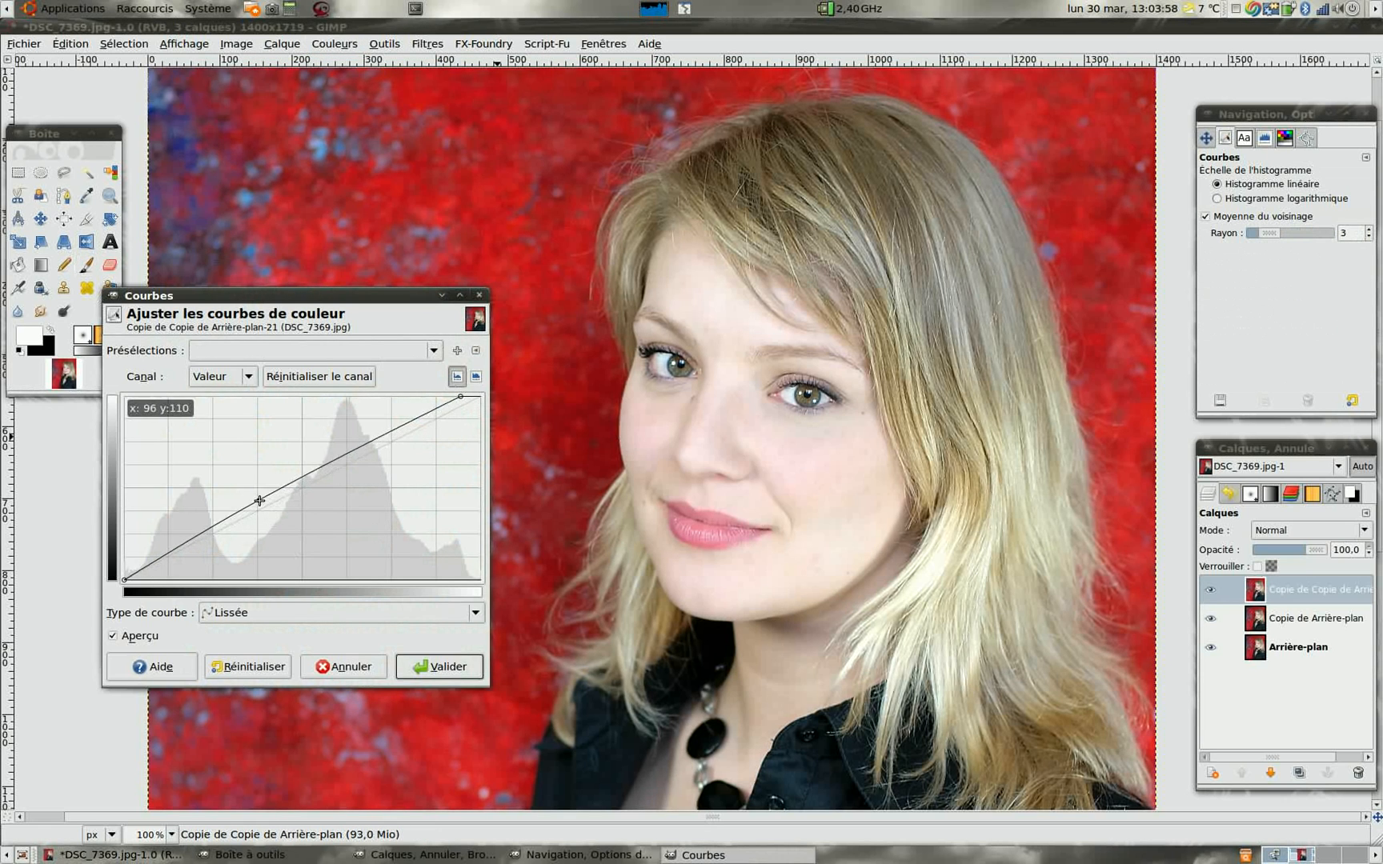
pyautogui.click(430, 666)
# Apply Hue-Saturation to the duplicate layer with lightness 9 and saturation 15.
pyautogui.moveTo(780, 371); pyautogui.dragTo(323, 236)
pyautogui.moveTo(341, 549)
pyautogui.mouseDown()
pyautogui.moveTo(358, 554)
pyautogui.moveTo(353, 534)
pyautogui.mouseUp()
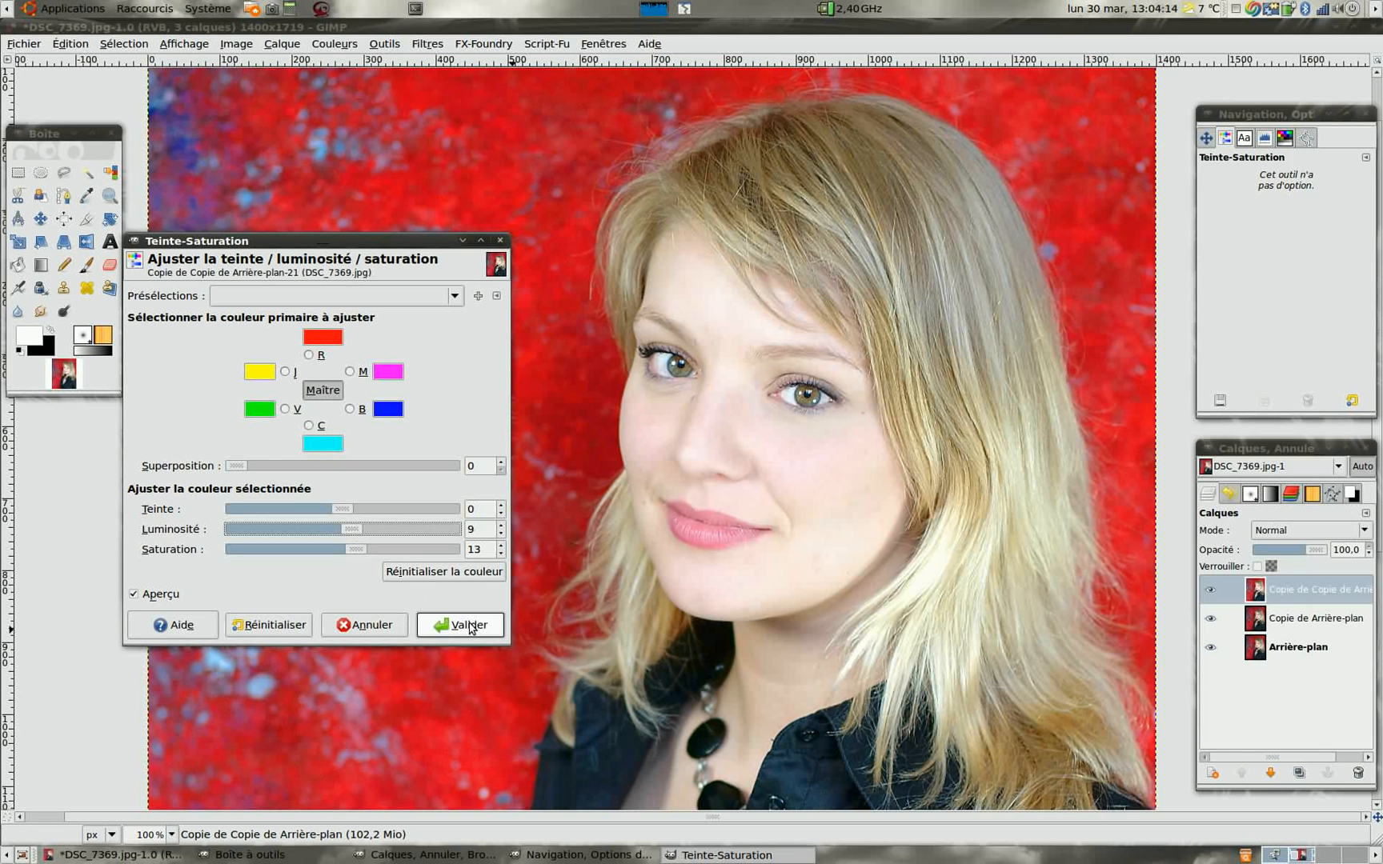
pyautogui.click(359, 552)
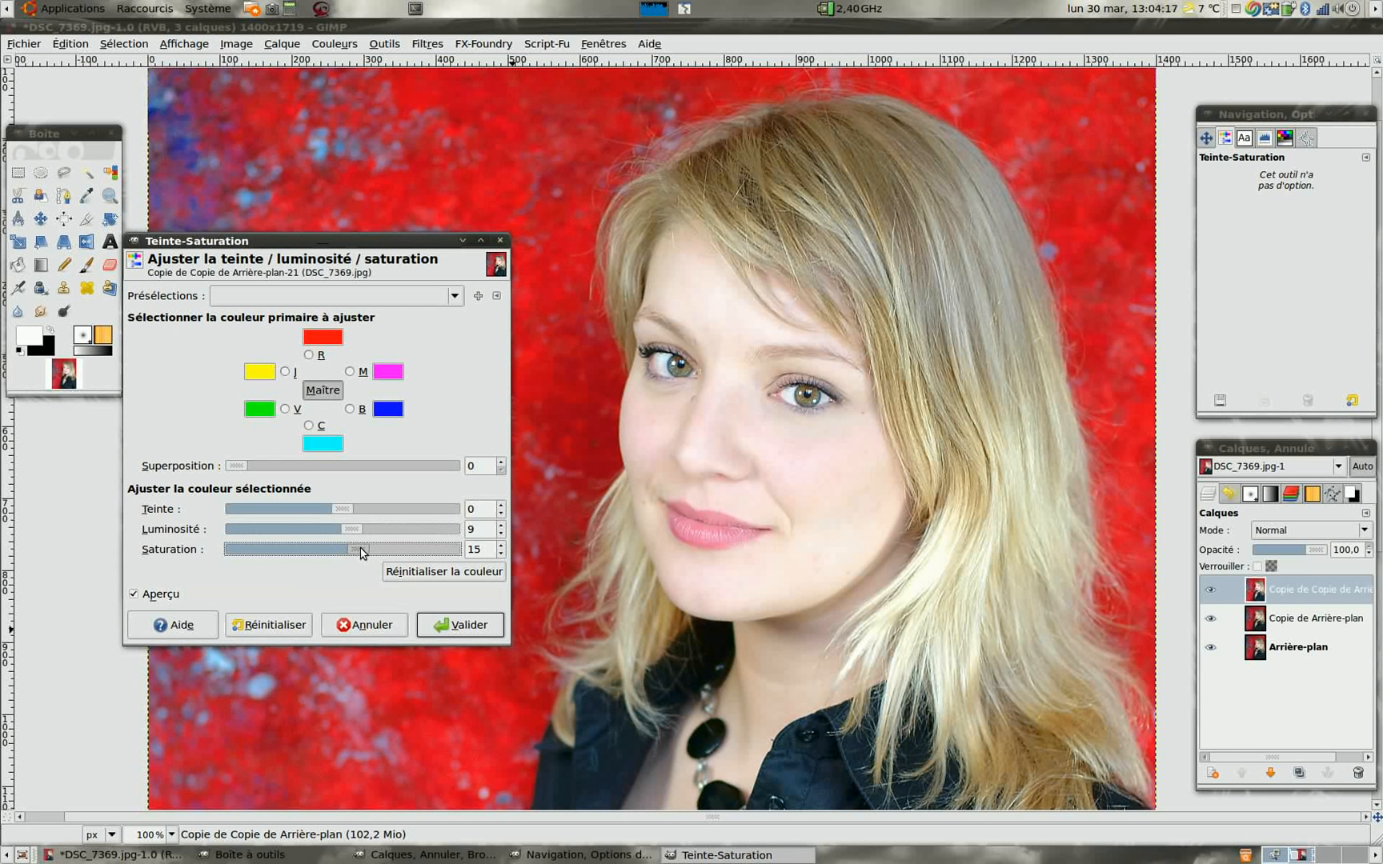
pyautogui.click(461, 625)
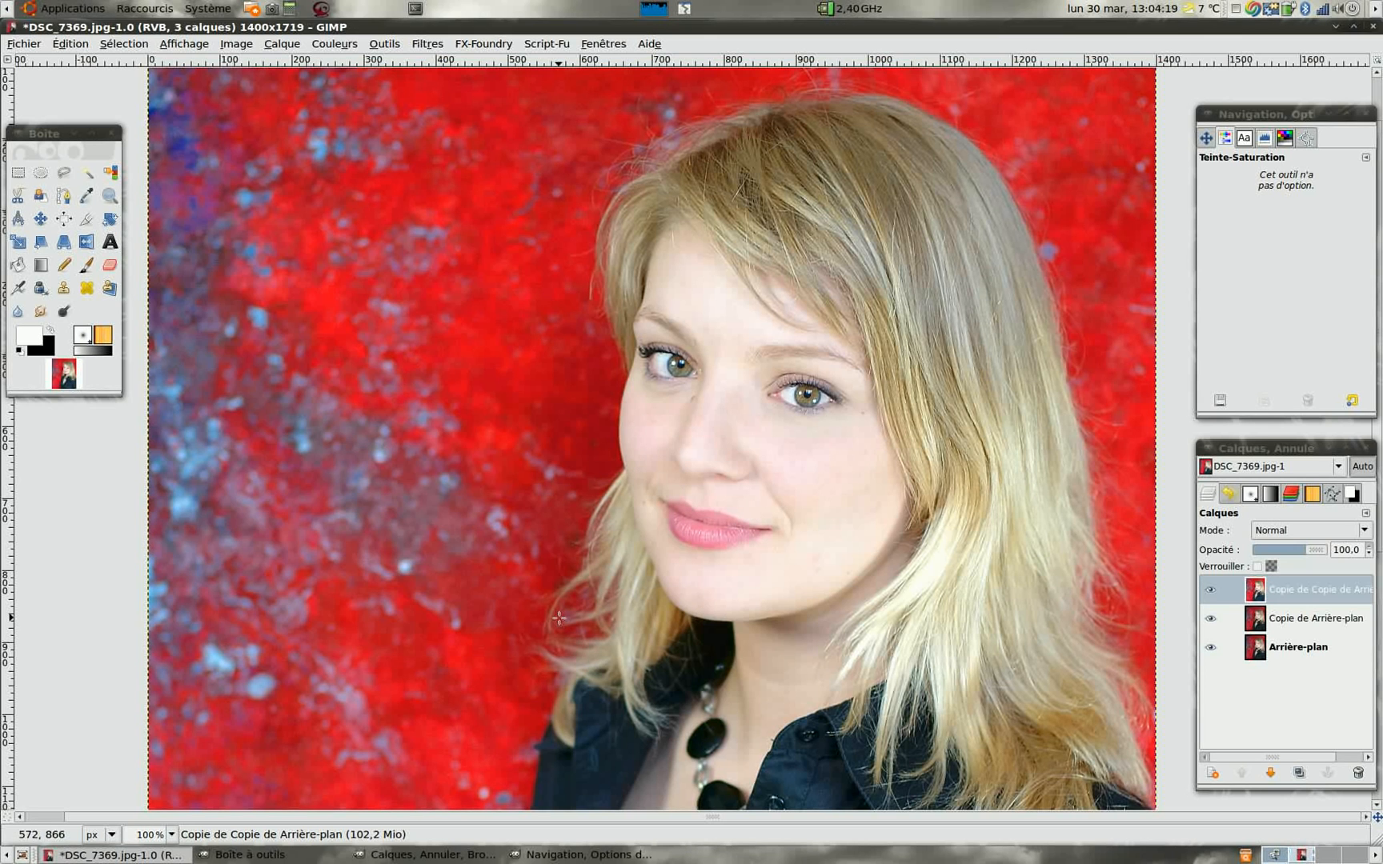
# Add a black layer mask (full transparency) to the brightened duplicate layer.
pyautogui.rightClick(1275, 592)
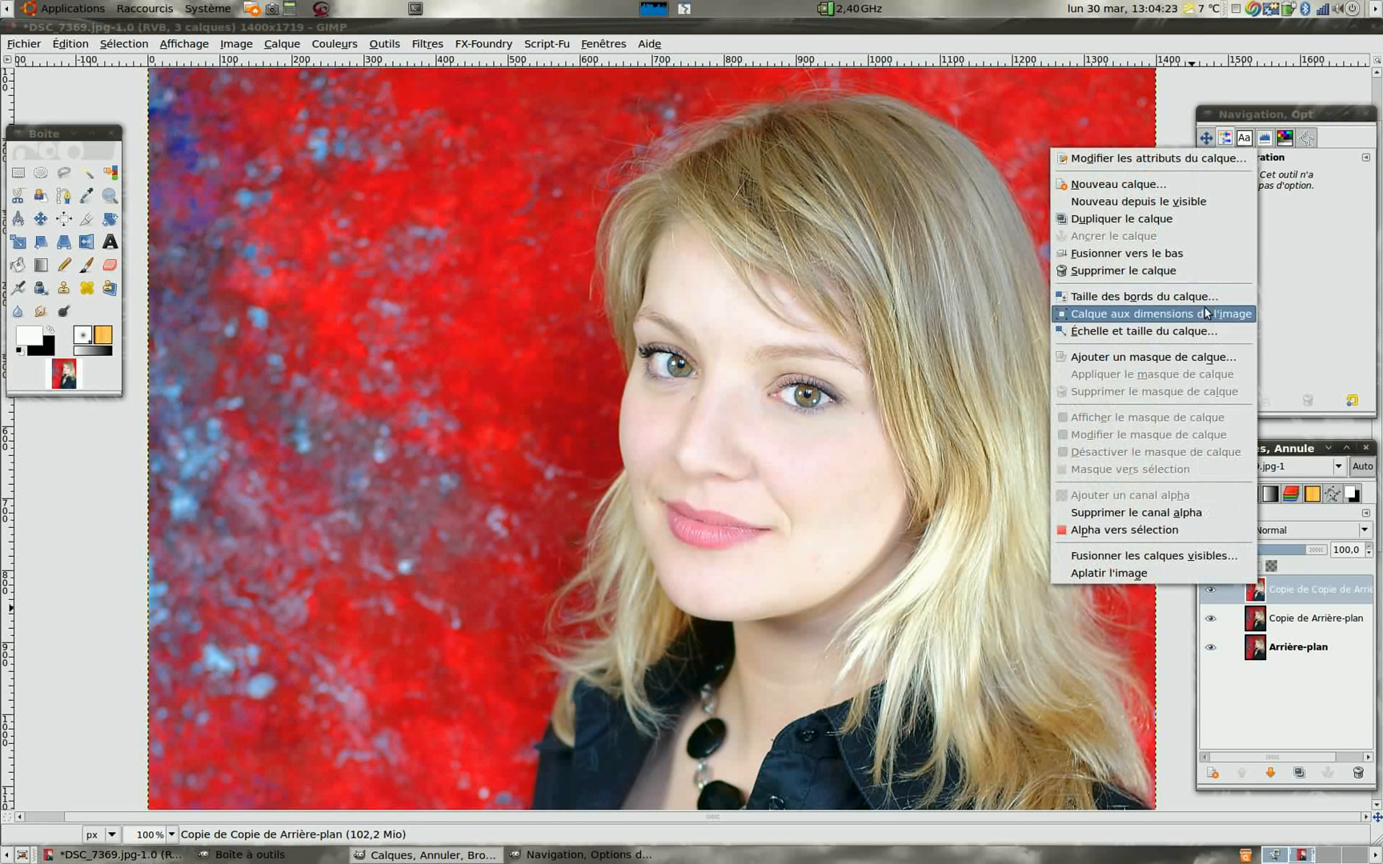
pyautogui.click(1152, 357)
pyautogui.click(589, 374)
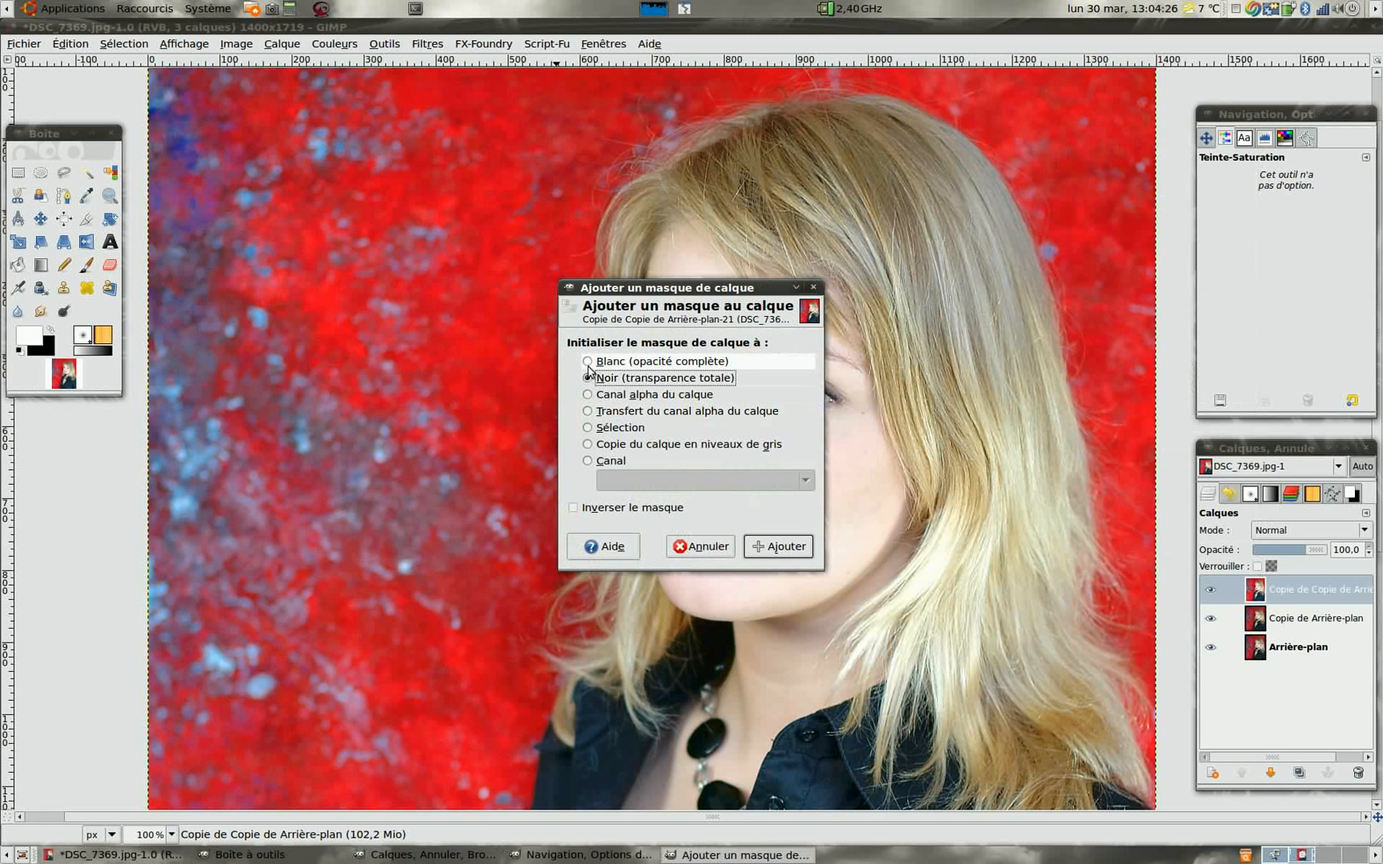
pyautogui.click(784, 546)
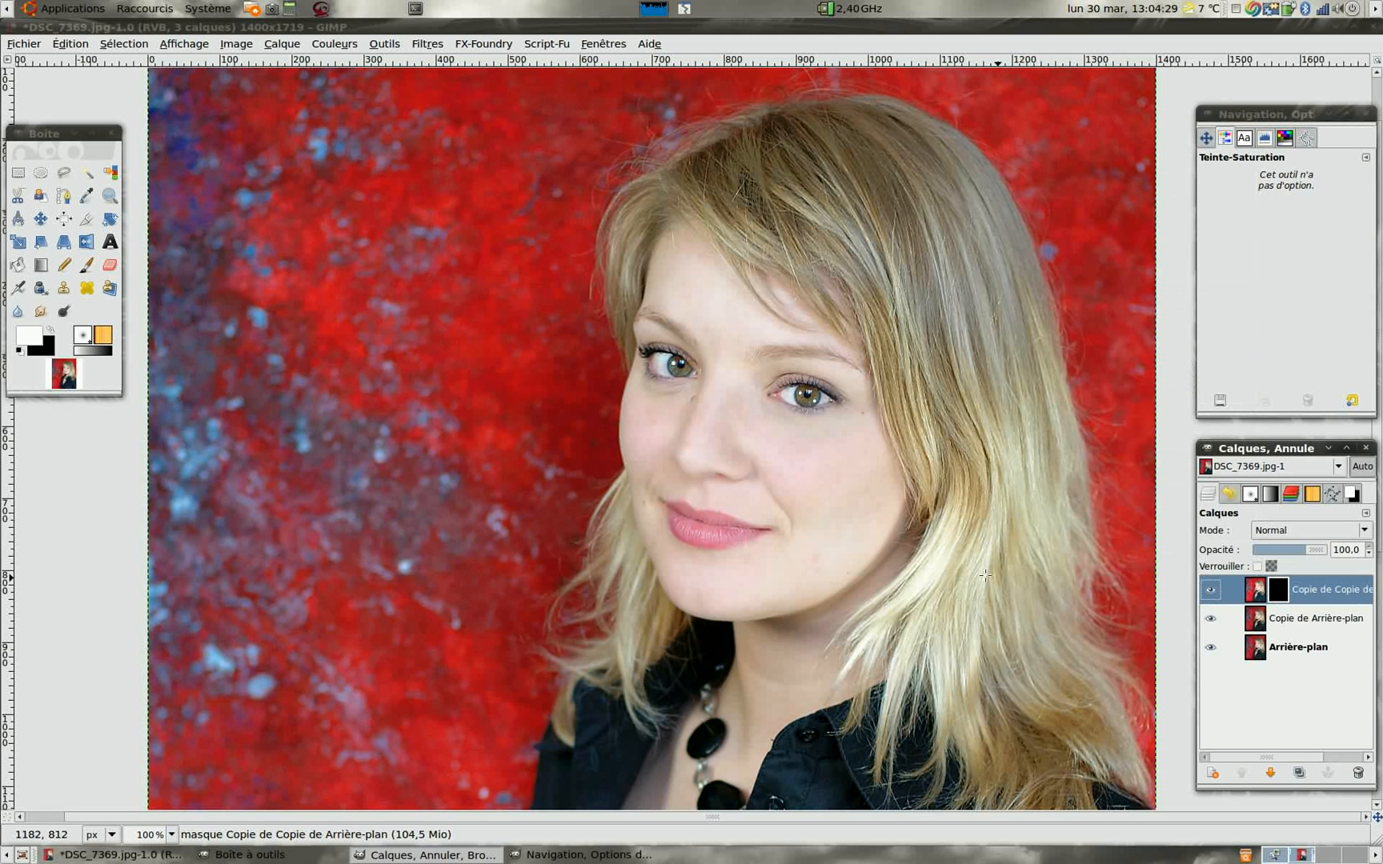
# Choose the Paintbrush with the soft round brush A and set the brush radius to 25.
pyautogui.click(87, 264)
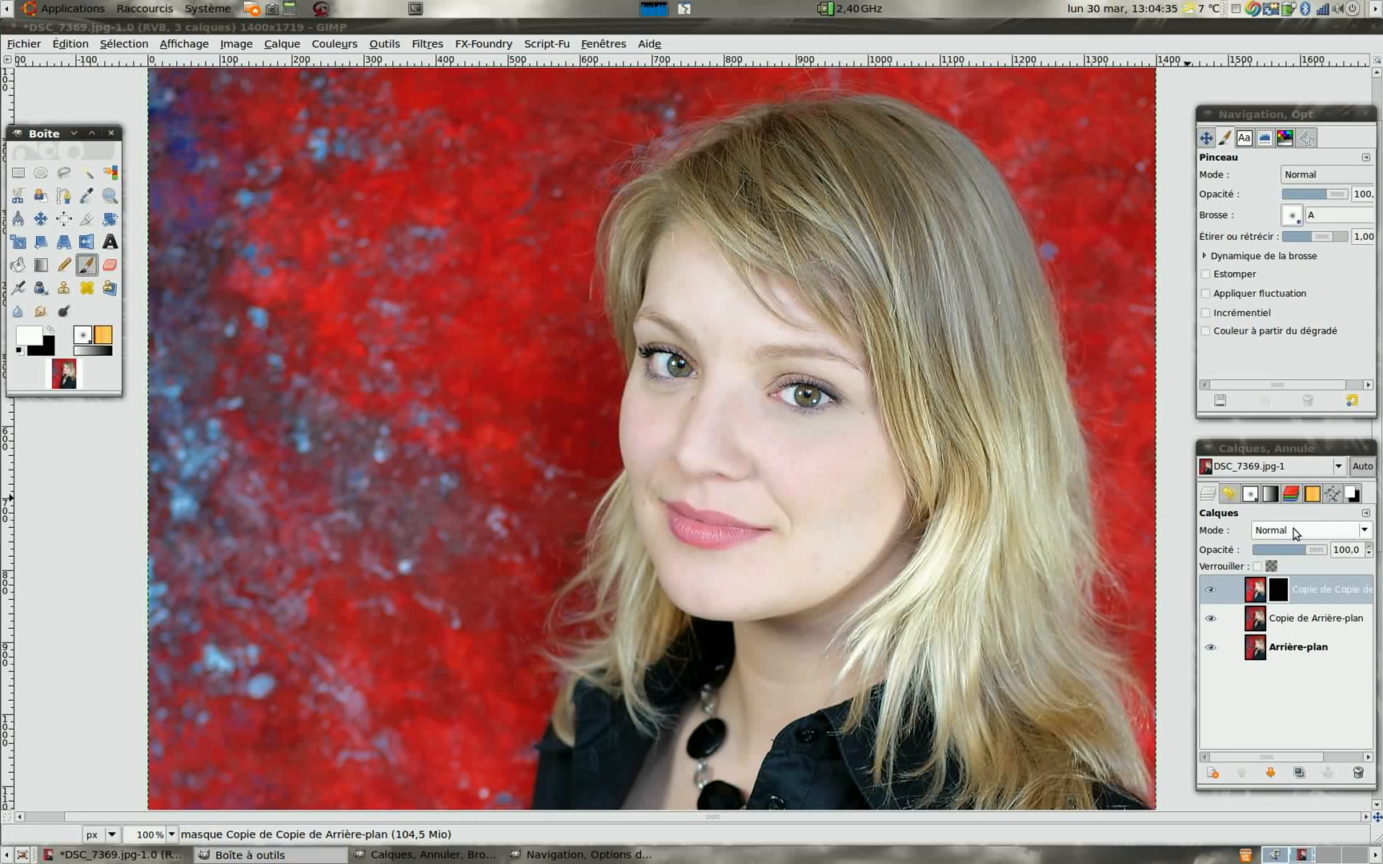
pyautogui.click(1250, 493)
pyautogui.doubleClick(1266, 541)
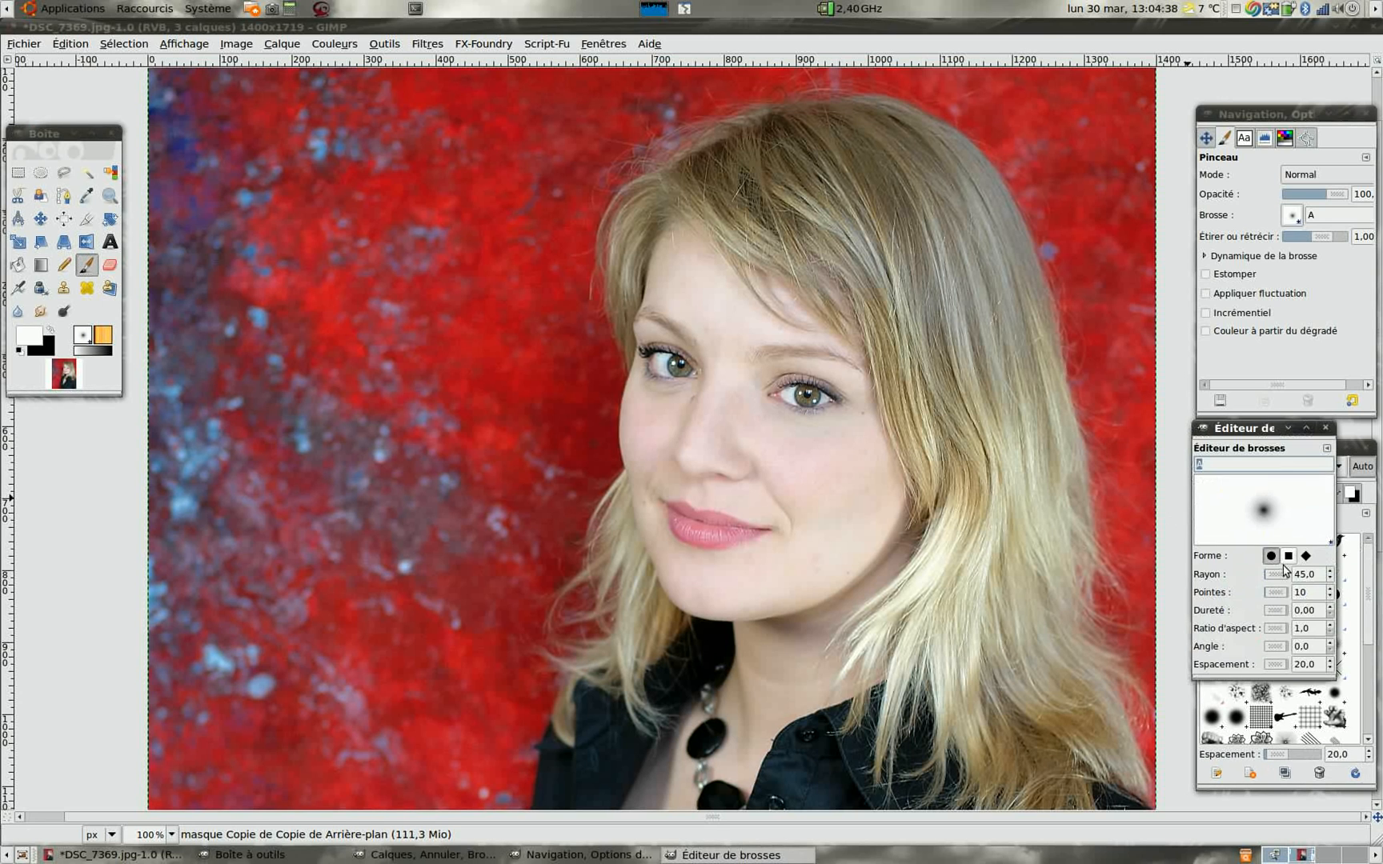
pyautogui.doubleClick(1322, 573)
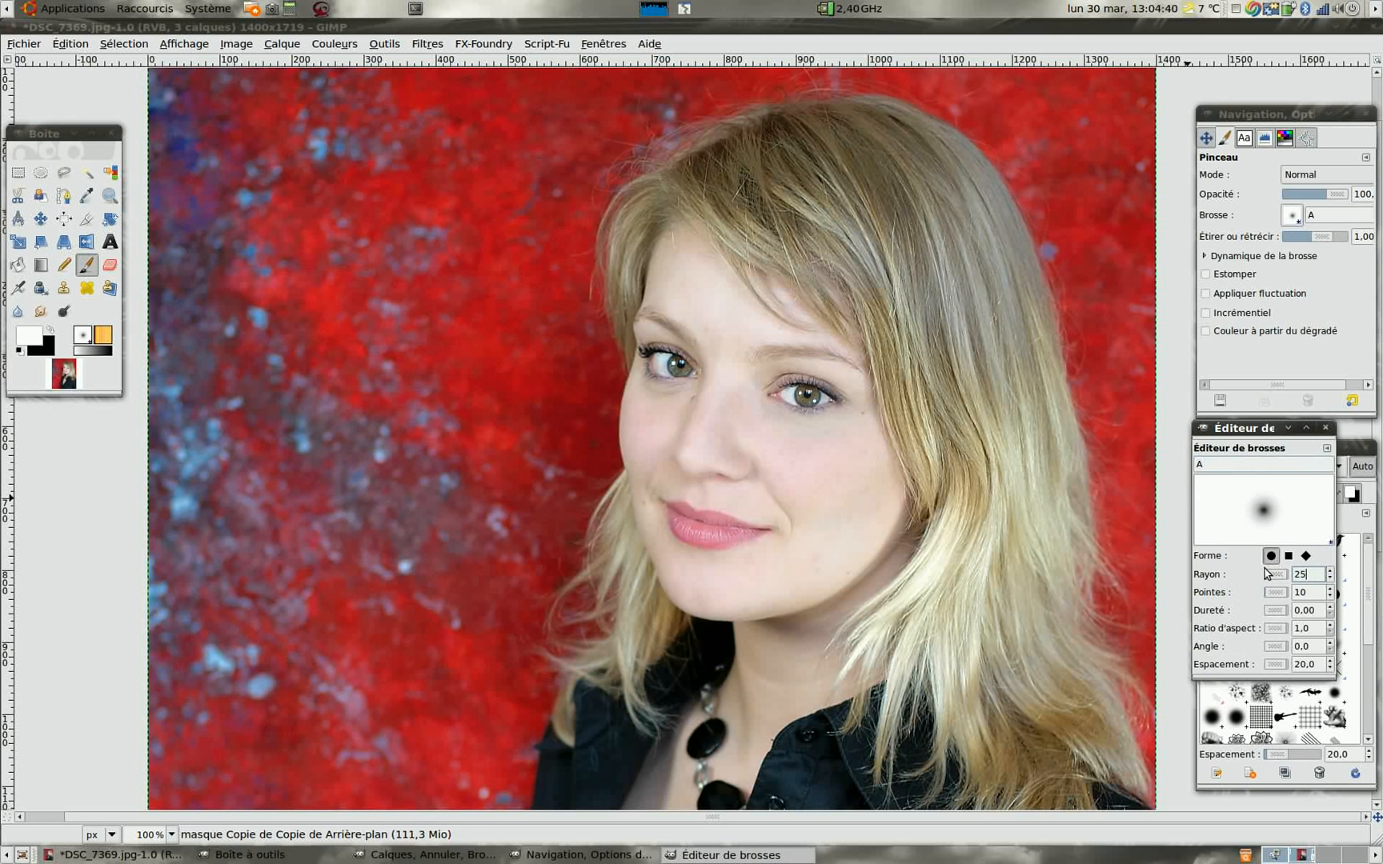
pyautogui.press('Return')
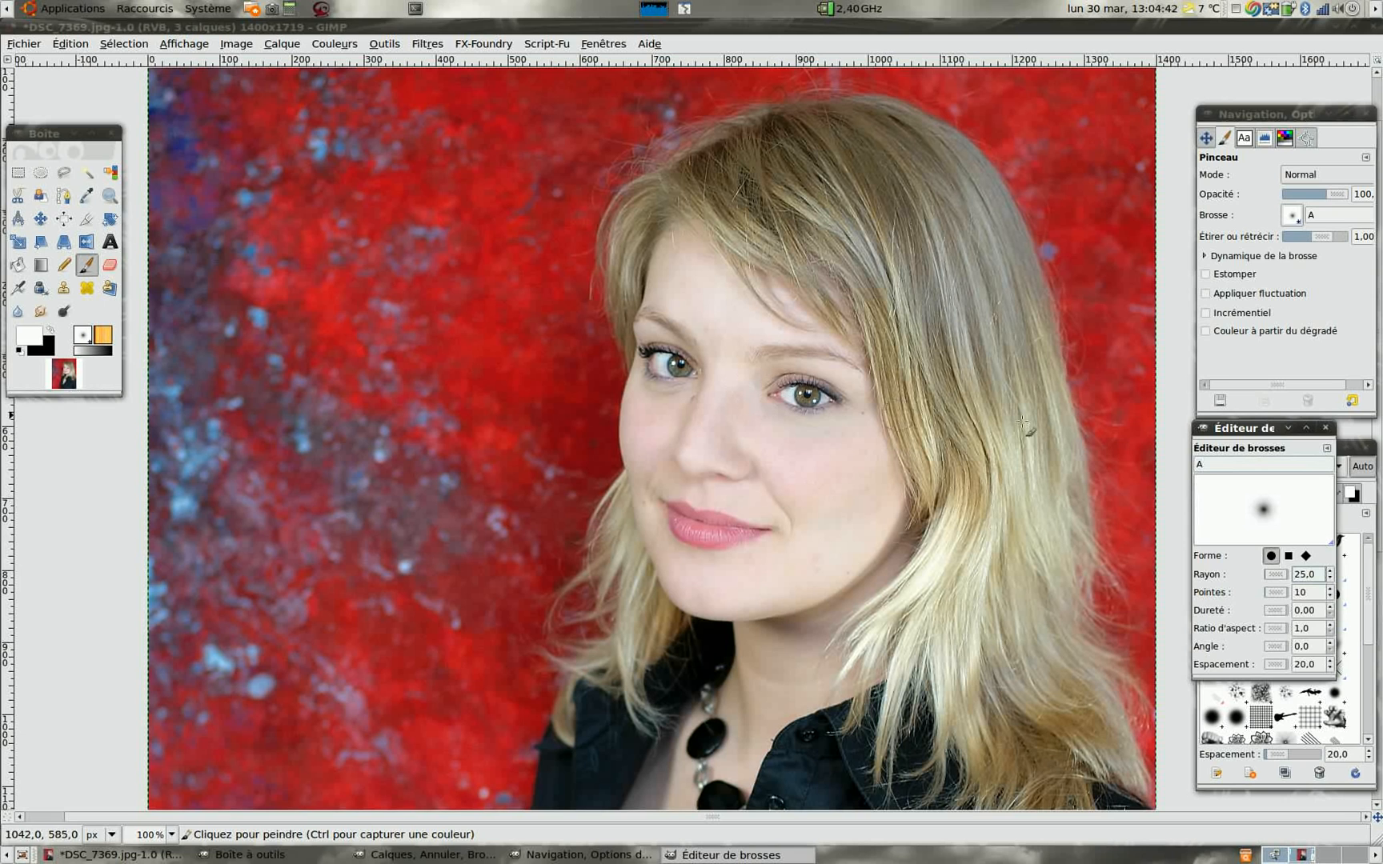
pyautogui.click(1329, 428)
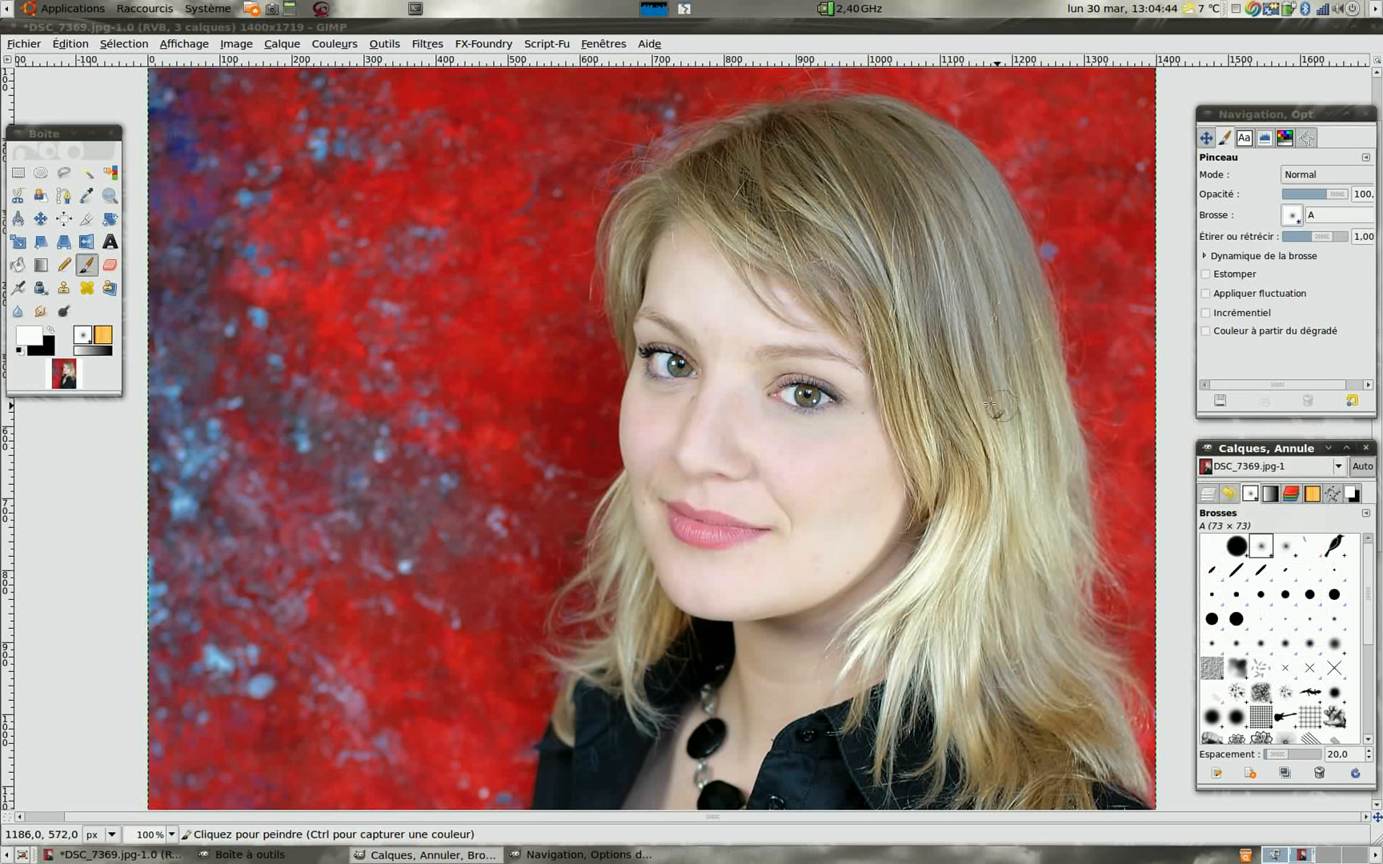
# Paint white on the layer mask over the irises of both eyes to reveal the brightened layer there.
pyautogui.click(814, 396)
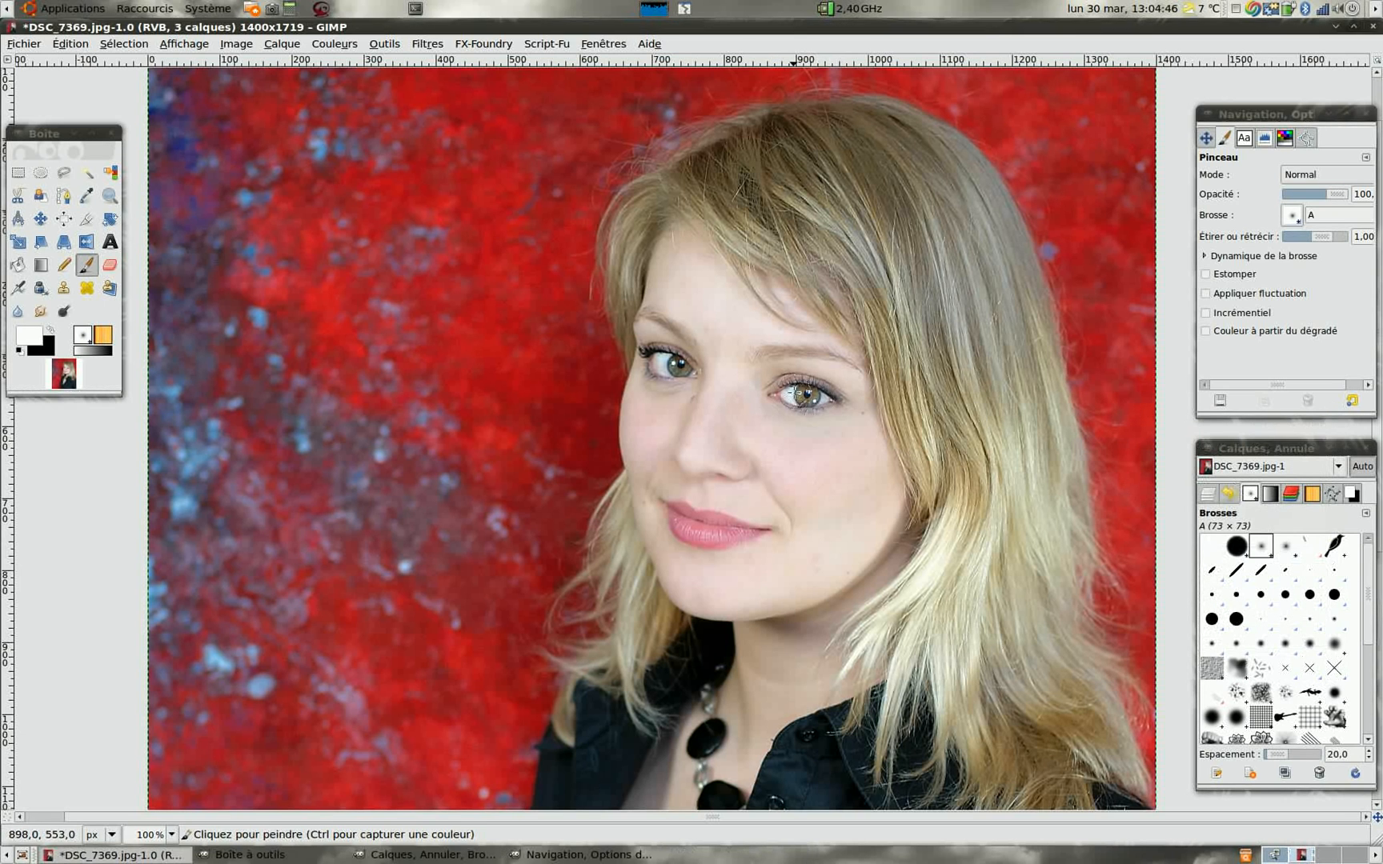
pyautogui.moveTo(792, 396)
pyautogui.mouseDown()
pyautogui.moveTo(816, 403)
pyautogui.moveTo(778, 392)
pyautogui.mouseUp()
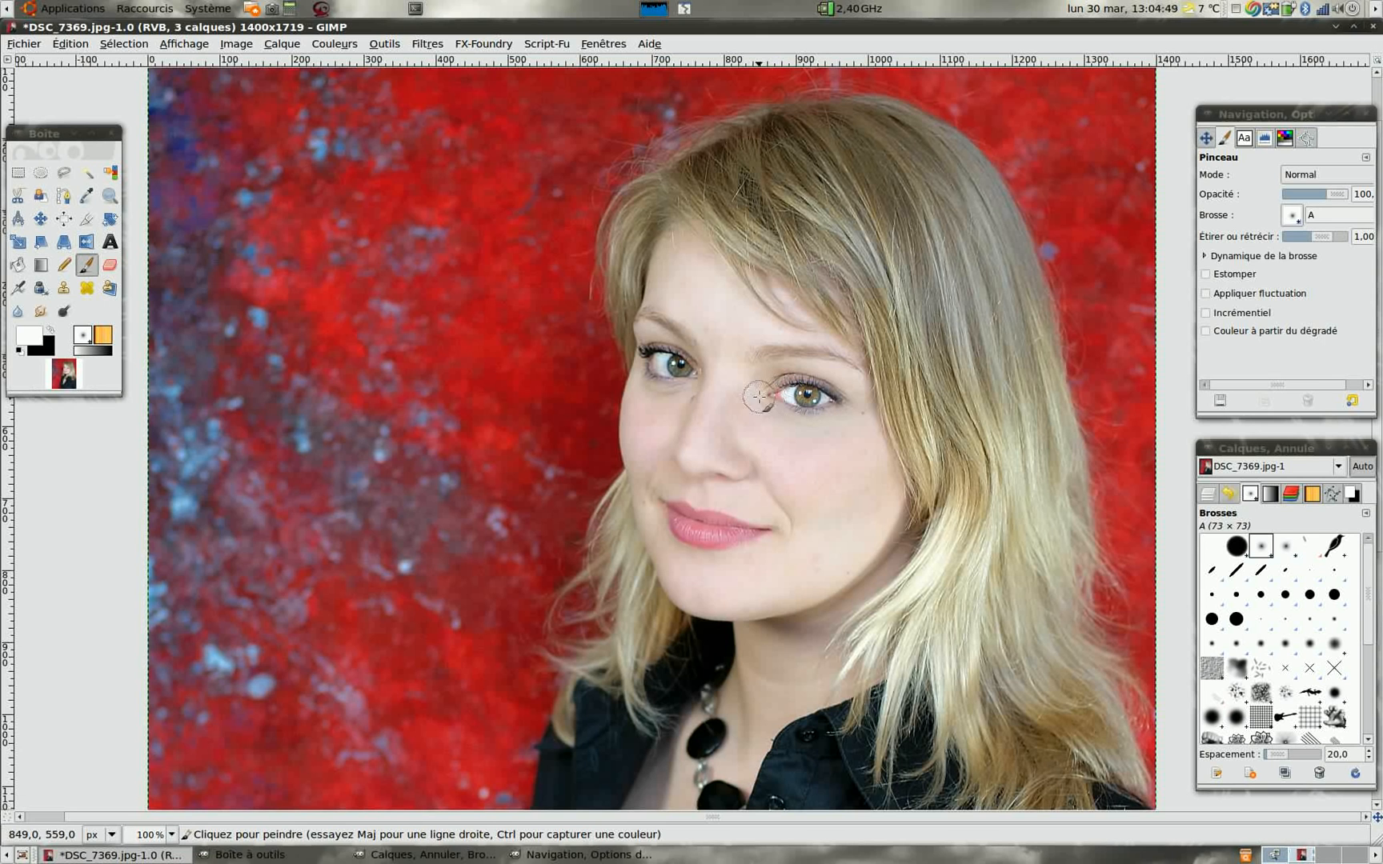
pyautogui.moveTo(679, 372)
pyautogui.mouseDown()
pyautogui.moveTo(677, 359)
pyautogui.moveTo(651, 361)
pyautogui.moveTo(681, 368)
pyautogui.mouseUp()
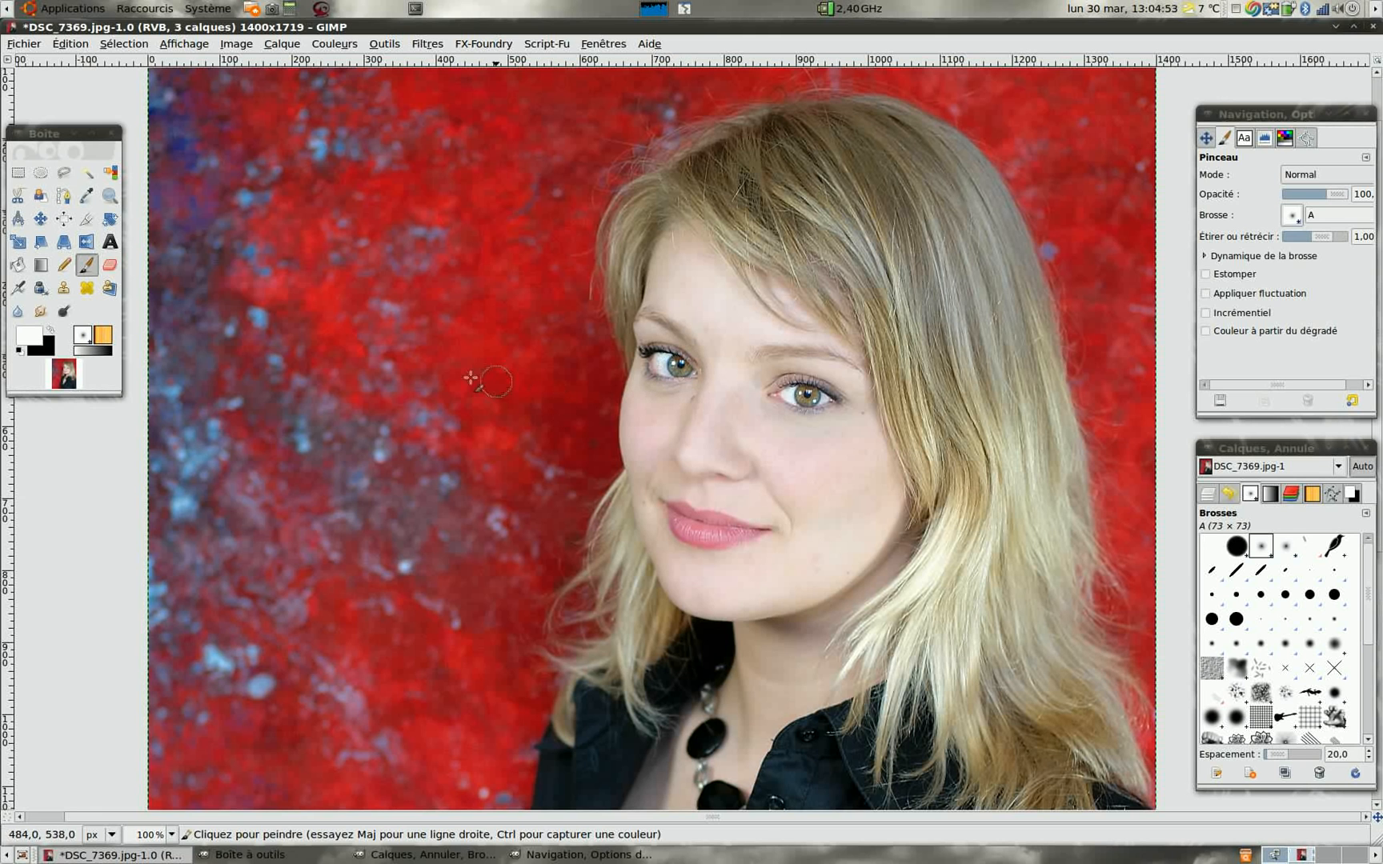
# Touch up the mask with black beside the iris of the eye farther from the camera, and repaint both irises in white.
pyautogui.click(50, 330)
pyautogui.click(654, 353)
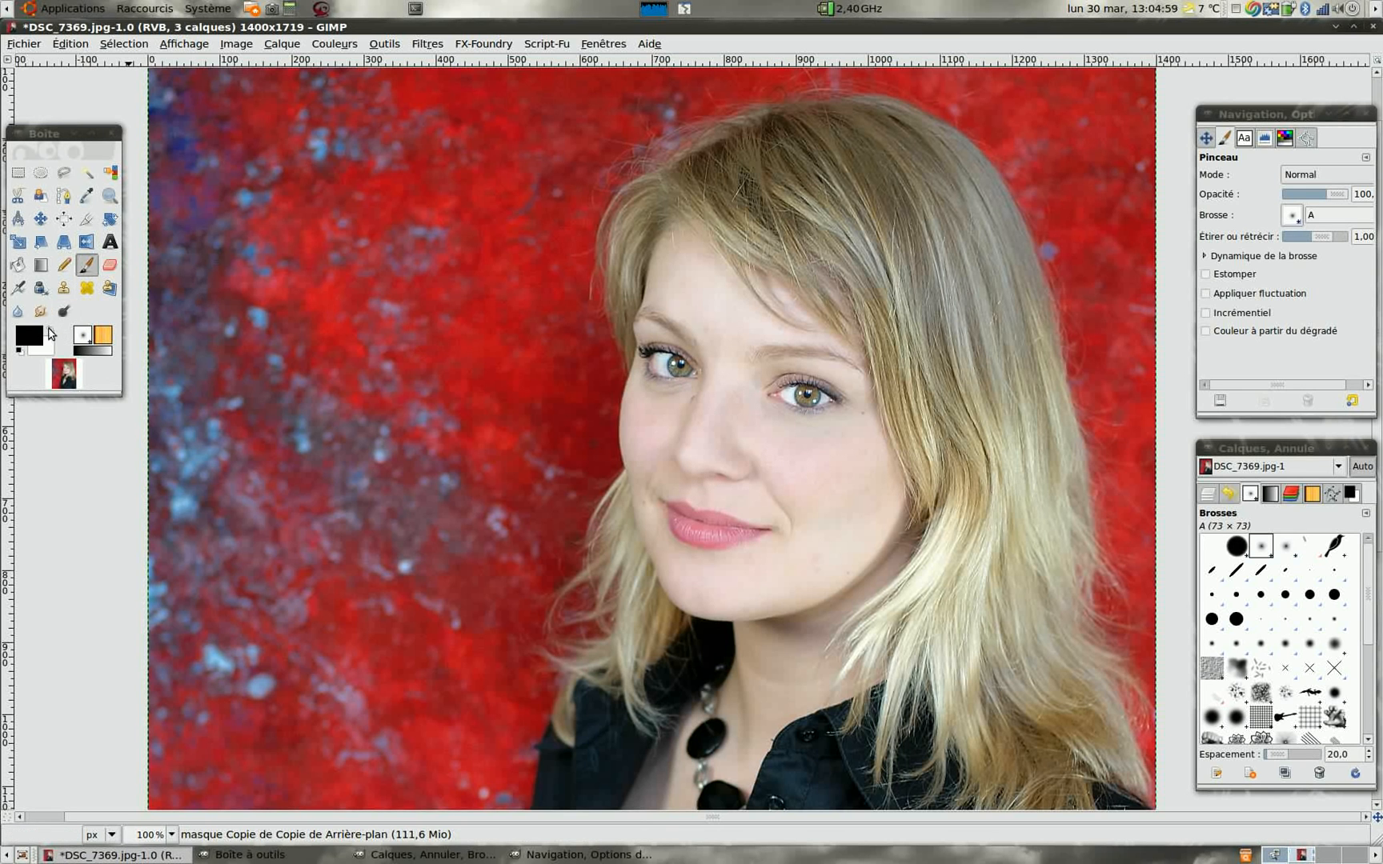
pyautogui.click(50, 332)
pyautogui.click(677, 367)
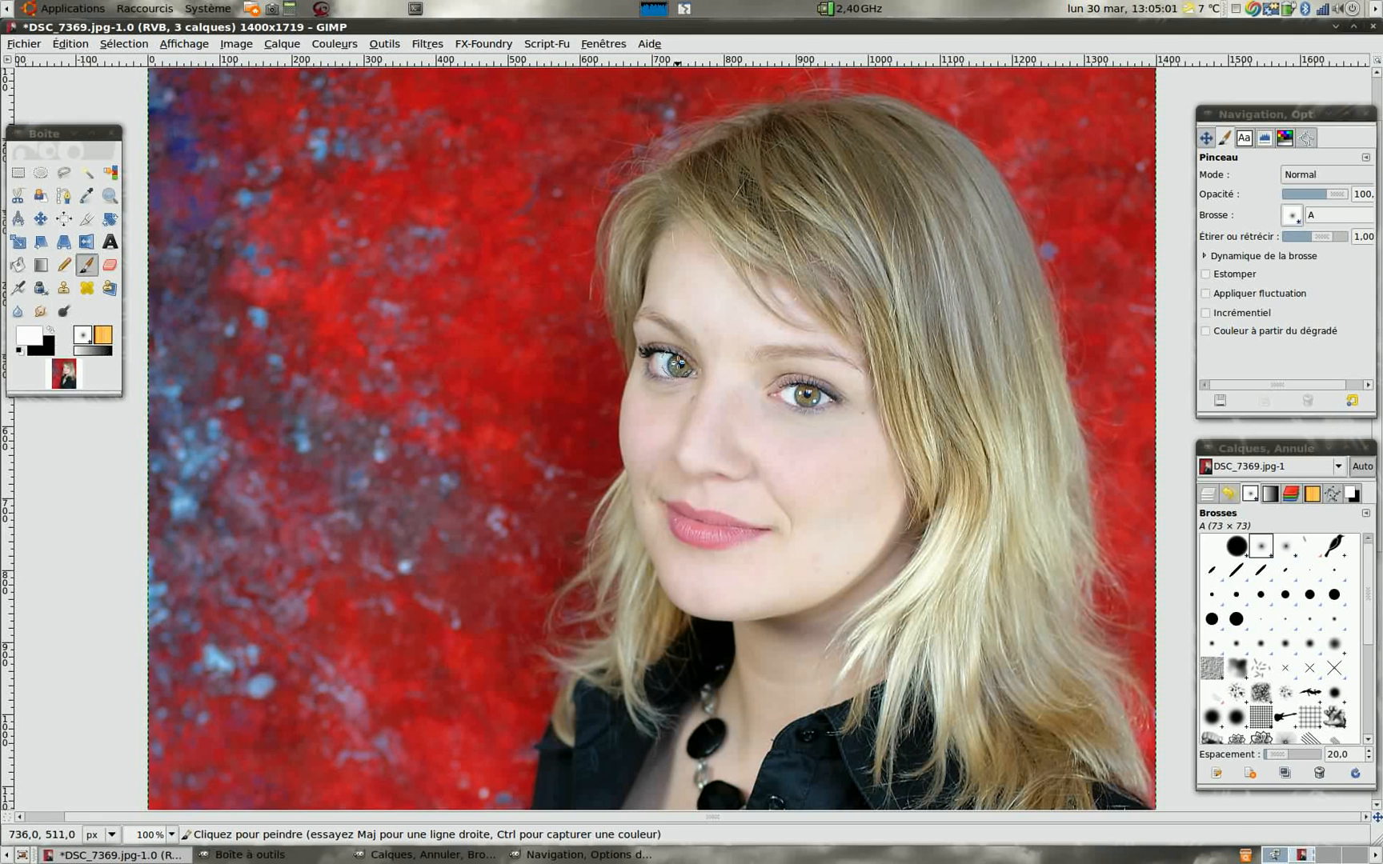
pyautogui.moveTo(677, 364); pyautogui.dragTo(672, 365)
pyautogui.moveTo(809, 395); pyautogui.dragTo(802, 397)
# Lower the masked eye layer's opacity to 79.5 and toggle its visibility to compare before and after.
pyautogui.click(1207, 494)
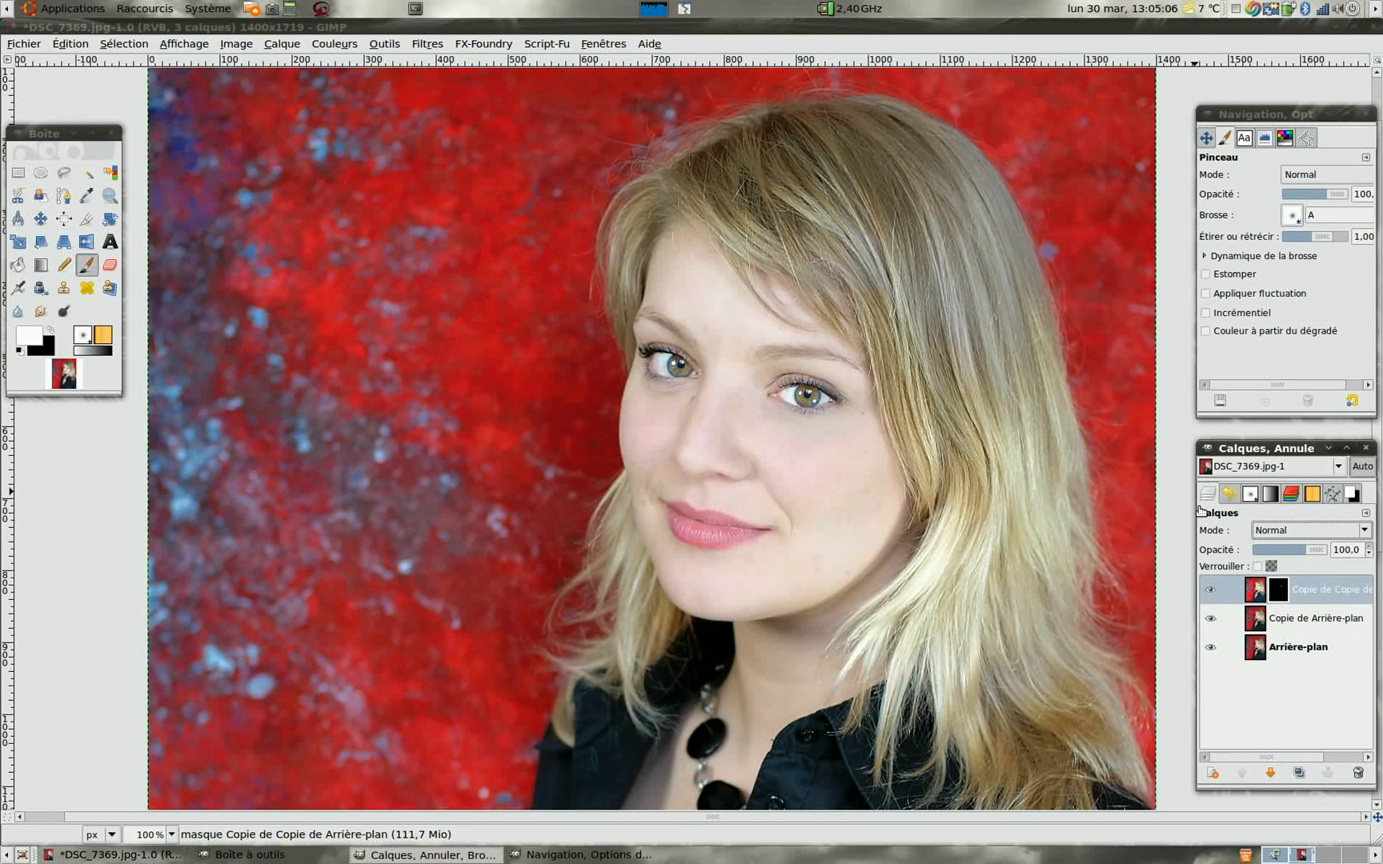
pyautogui.click(1210, 590)
pyautogui.click(1210, 591)
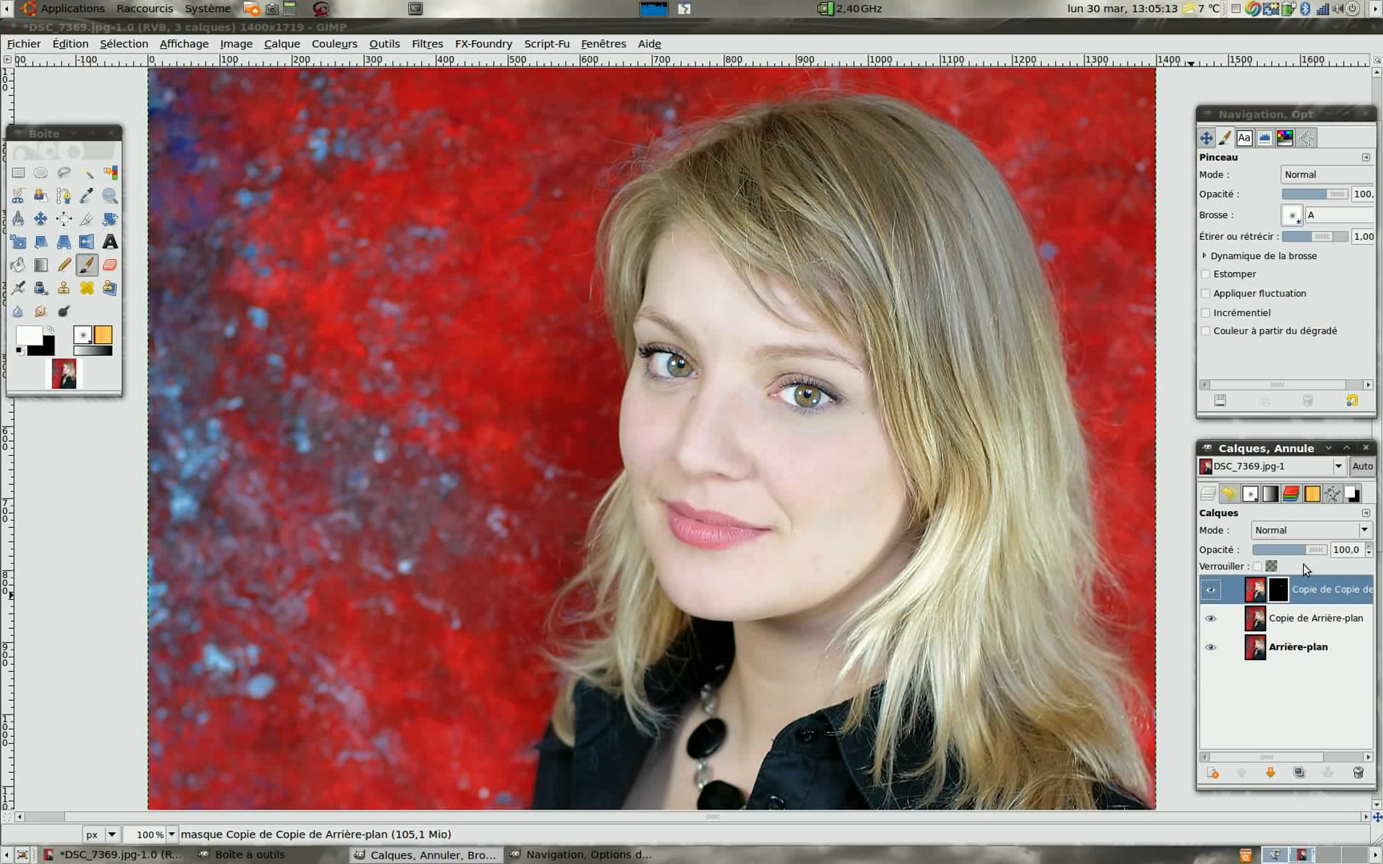
pyautogui.moveTo(1320, 551); pyautogui.dragTo(1316, 554)
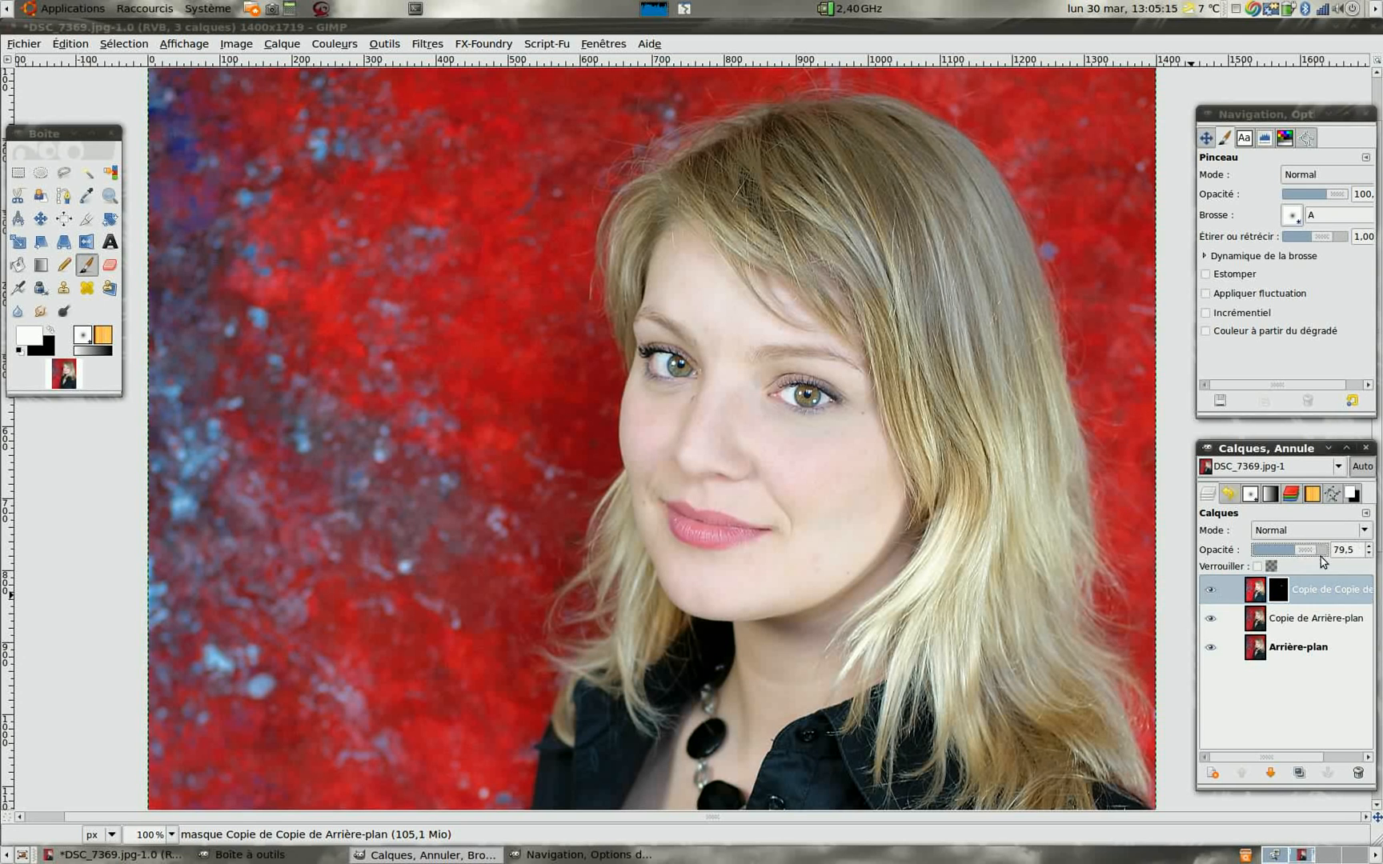
pyautogui.click(1212, 589)
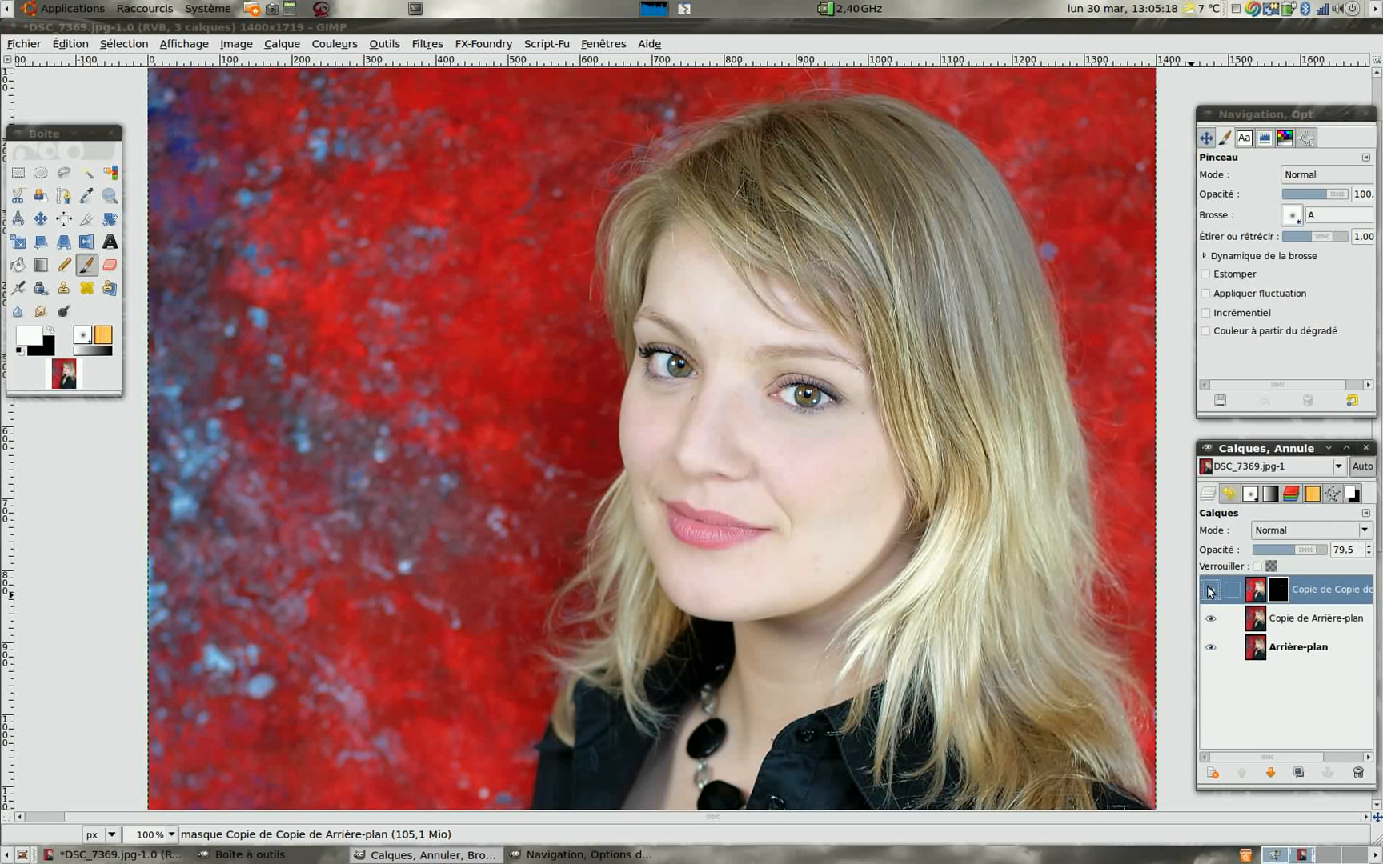
pyautogui.click(1213, 590)
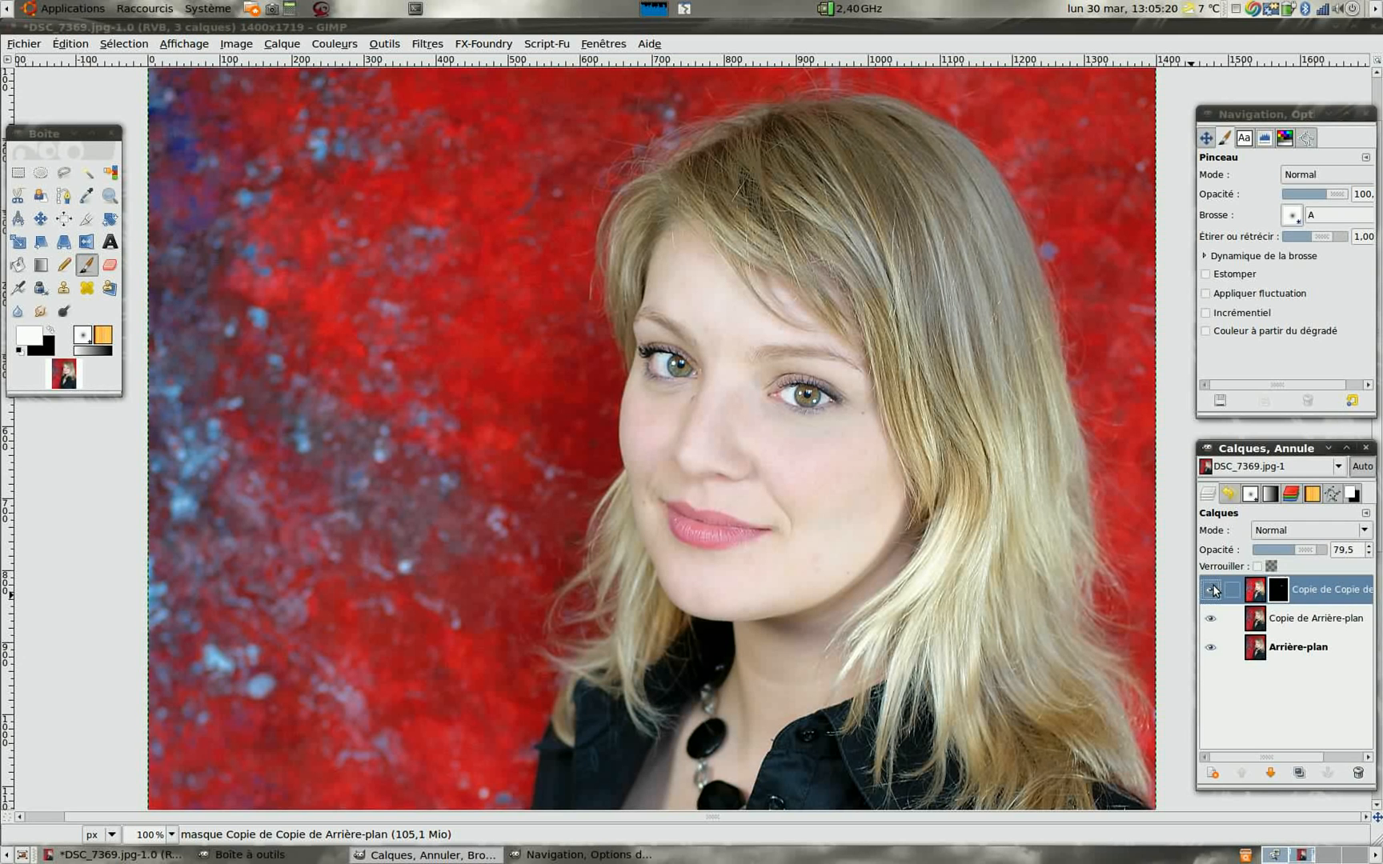
# Merge the masked eye layer down into Copie de Arrière-plan and duplicate the merged layer.
pyautogui.rightClick(1257, 591)
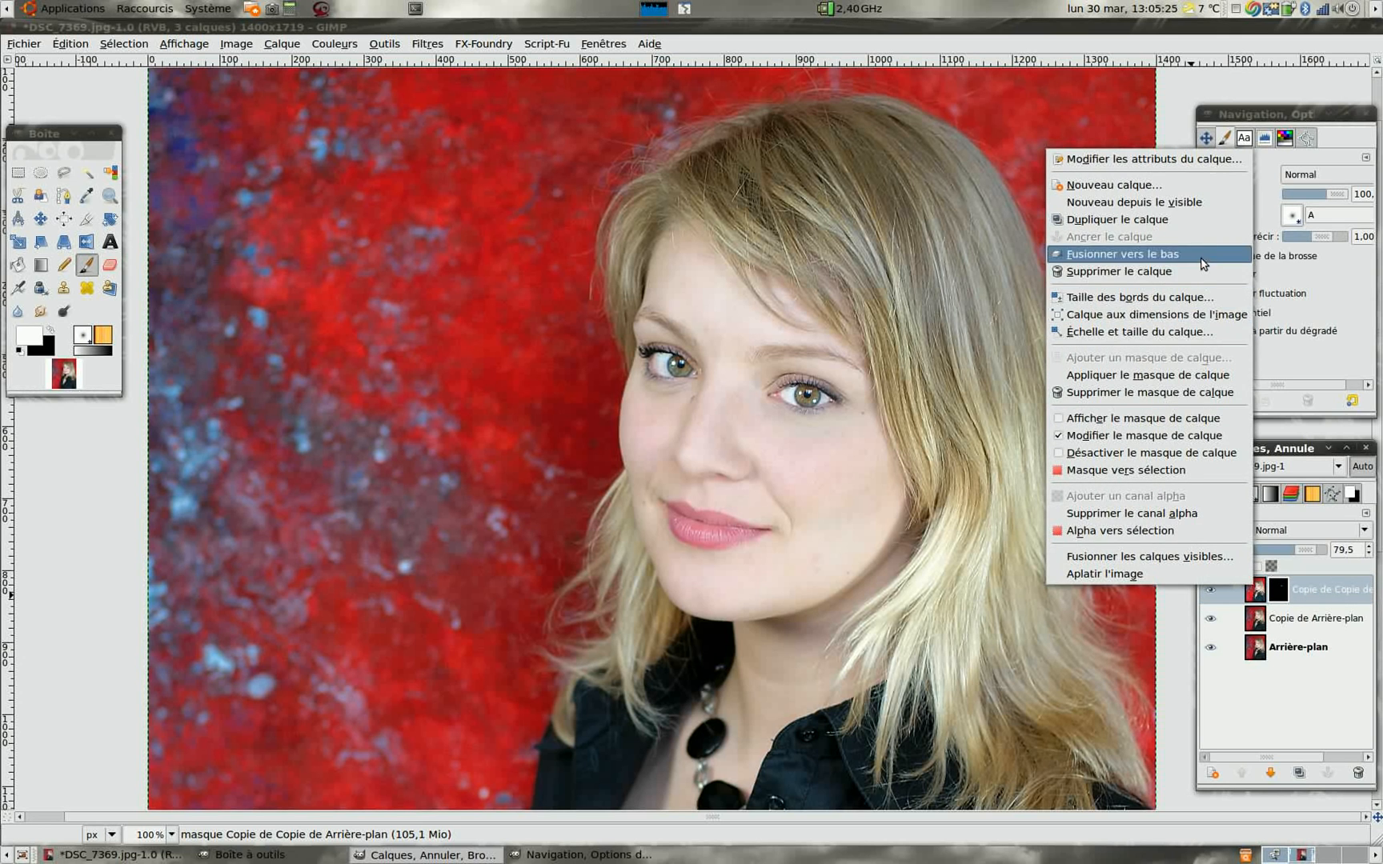
pyautogui.click(1121, 253)
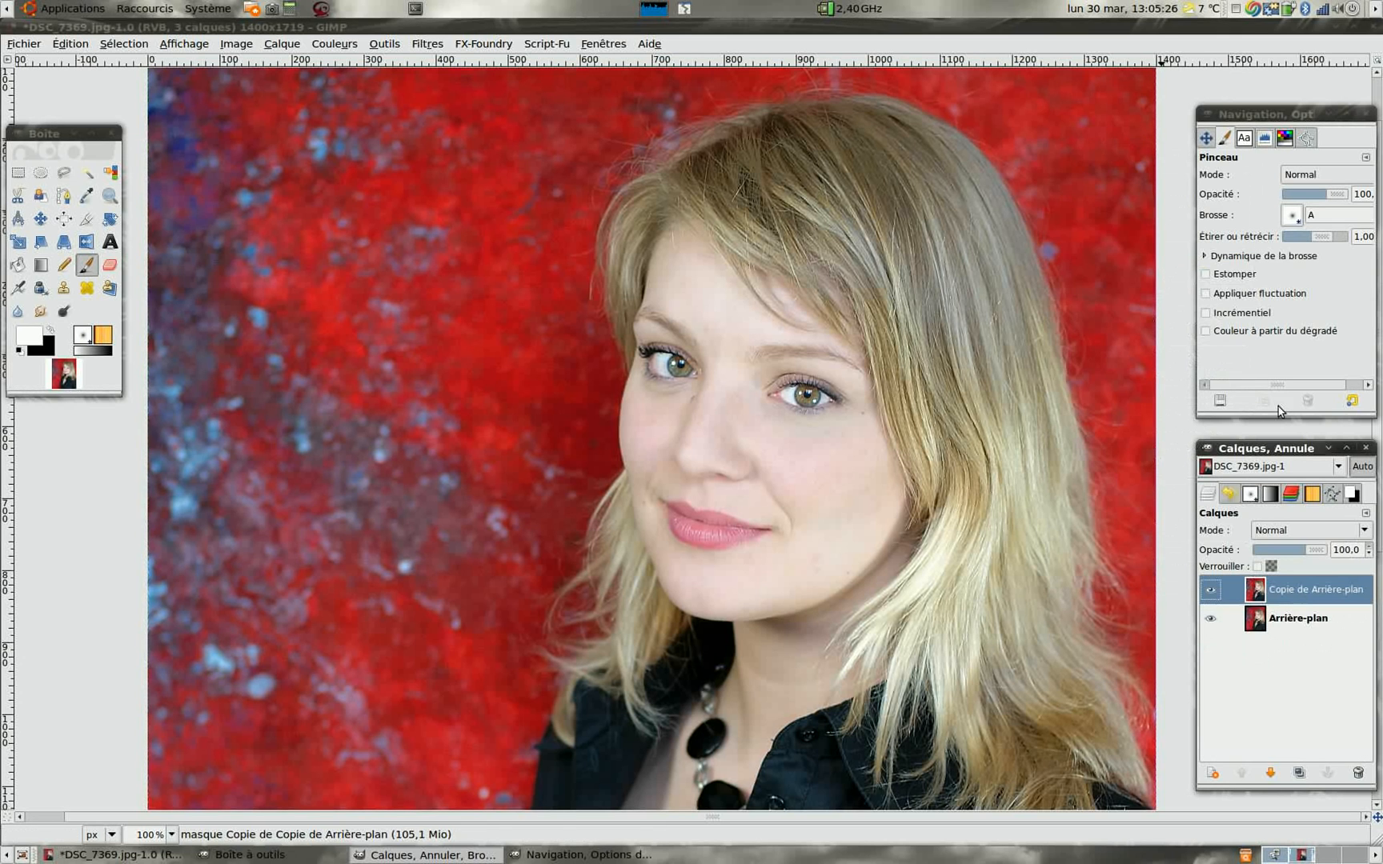
pyautogui.rightClick(1260, 592)
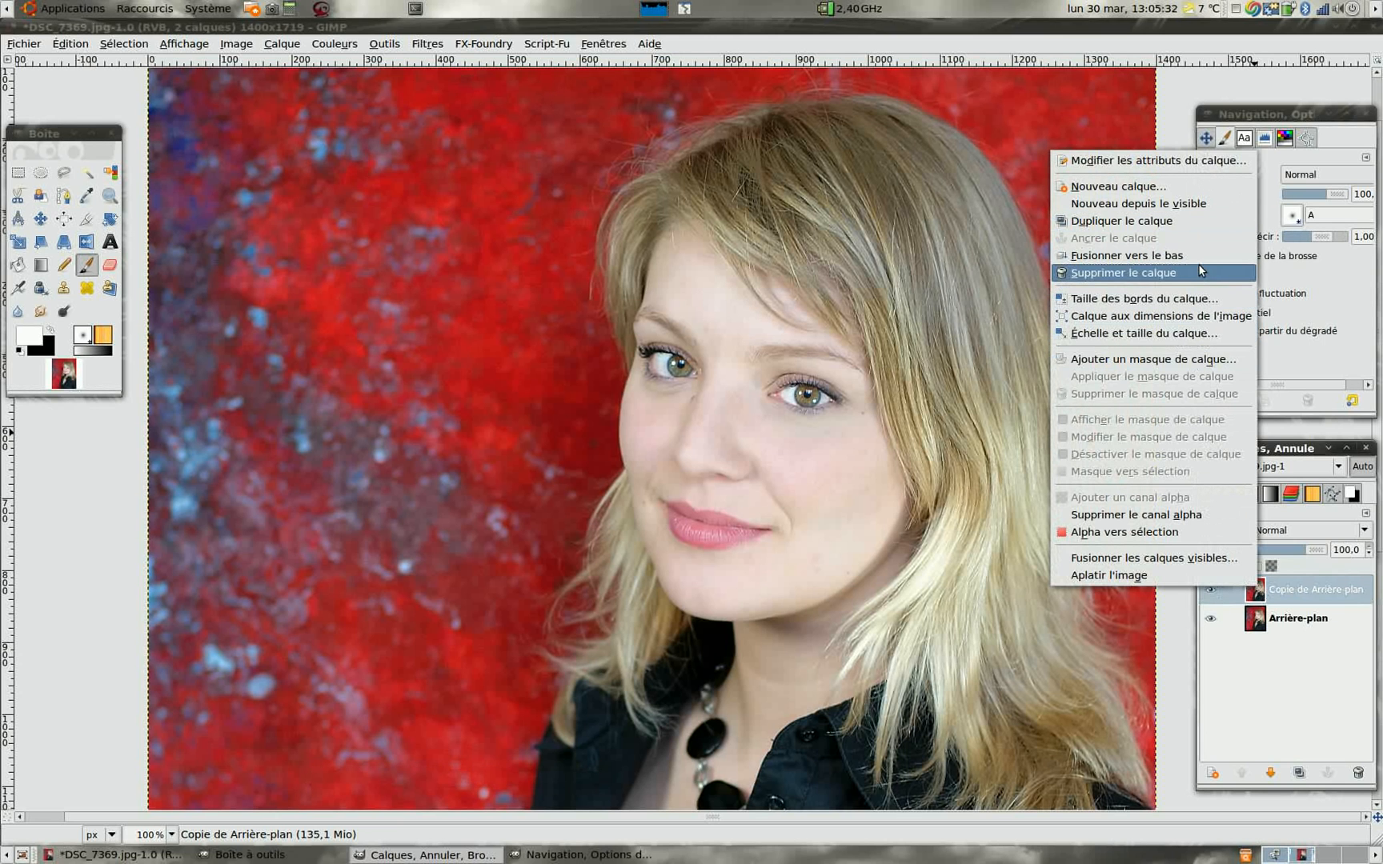
pyautogui.click(1183, 225)
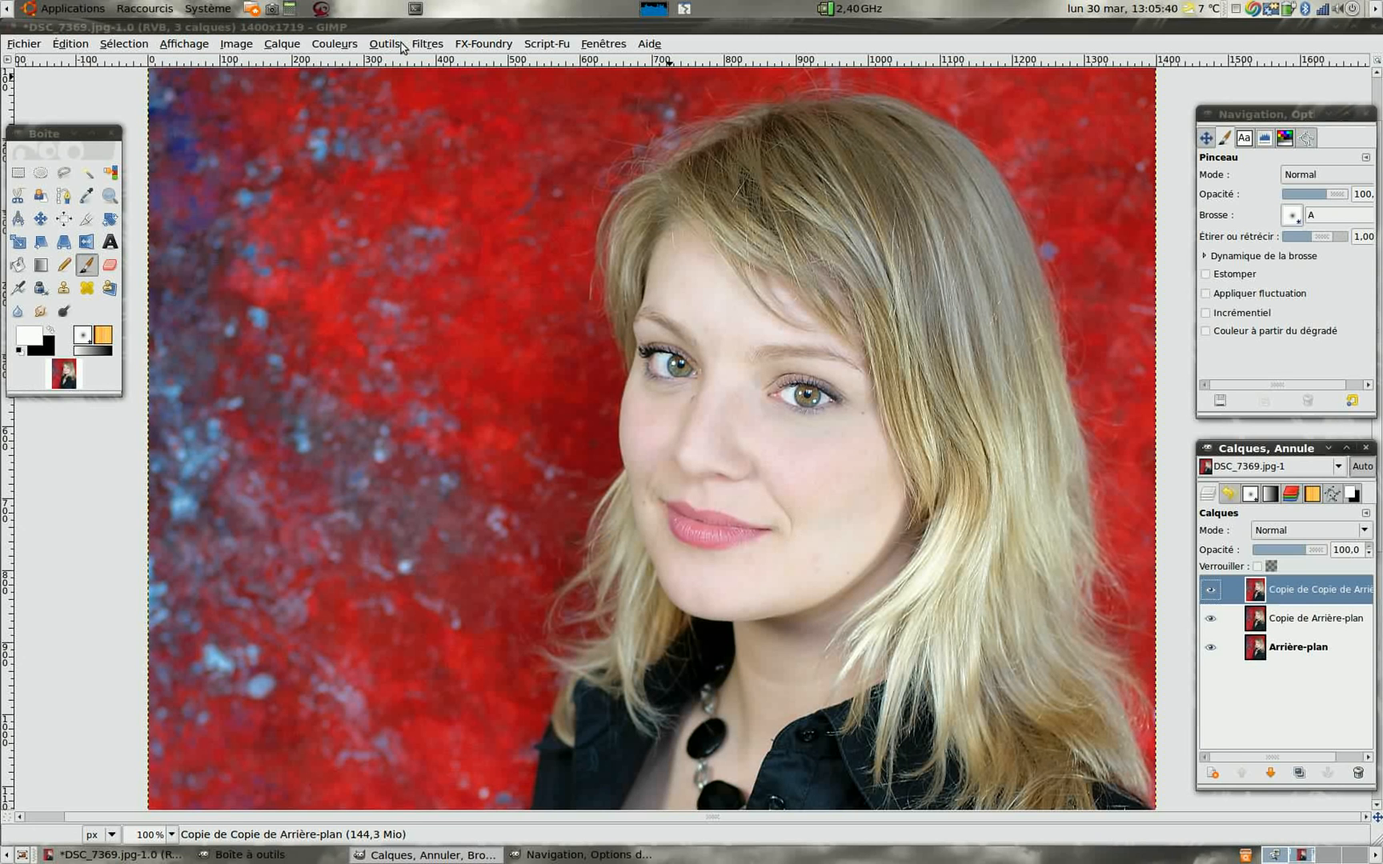
# Apply Hue-Saturation to the duplicated layer with master saturation 16, and yellow hue 5, lightness 11 and saturation 12.
pyautogui.click(335, 43)
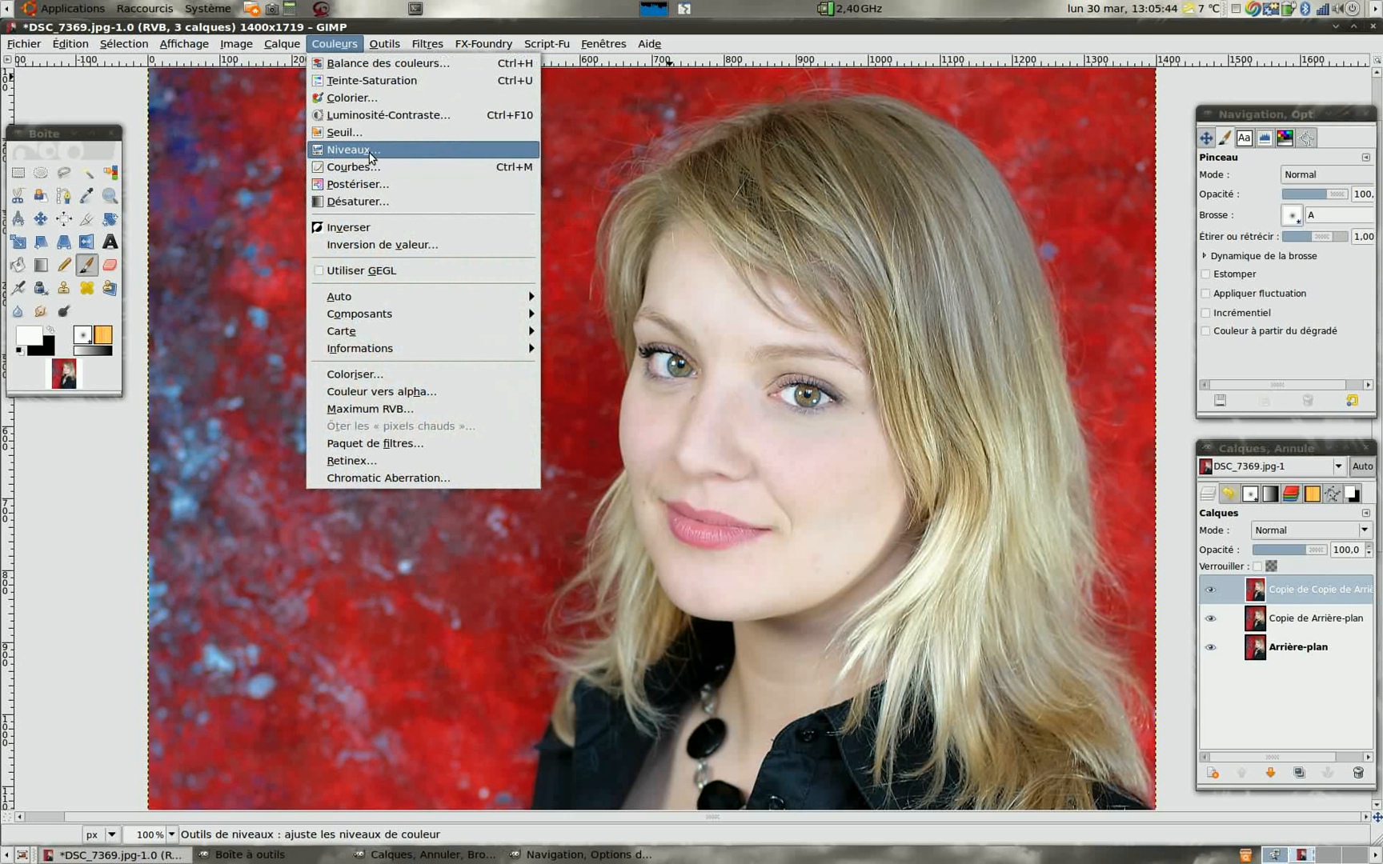
pyautogui.click(372, 80)
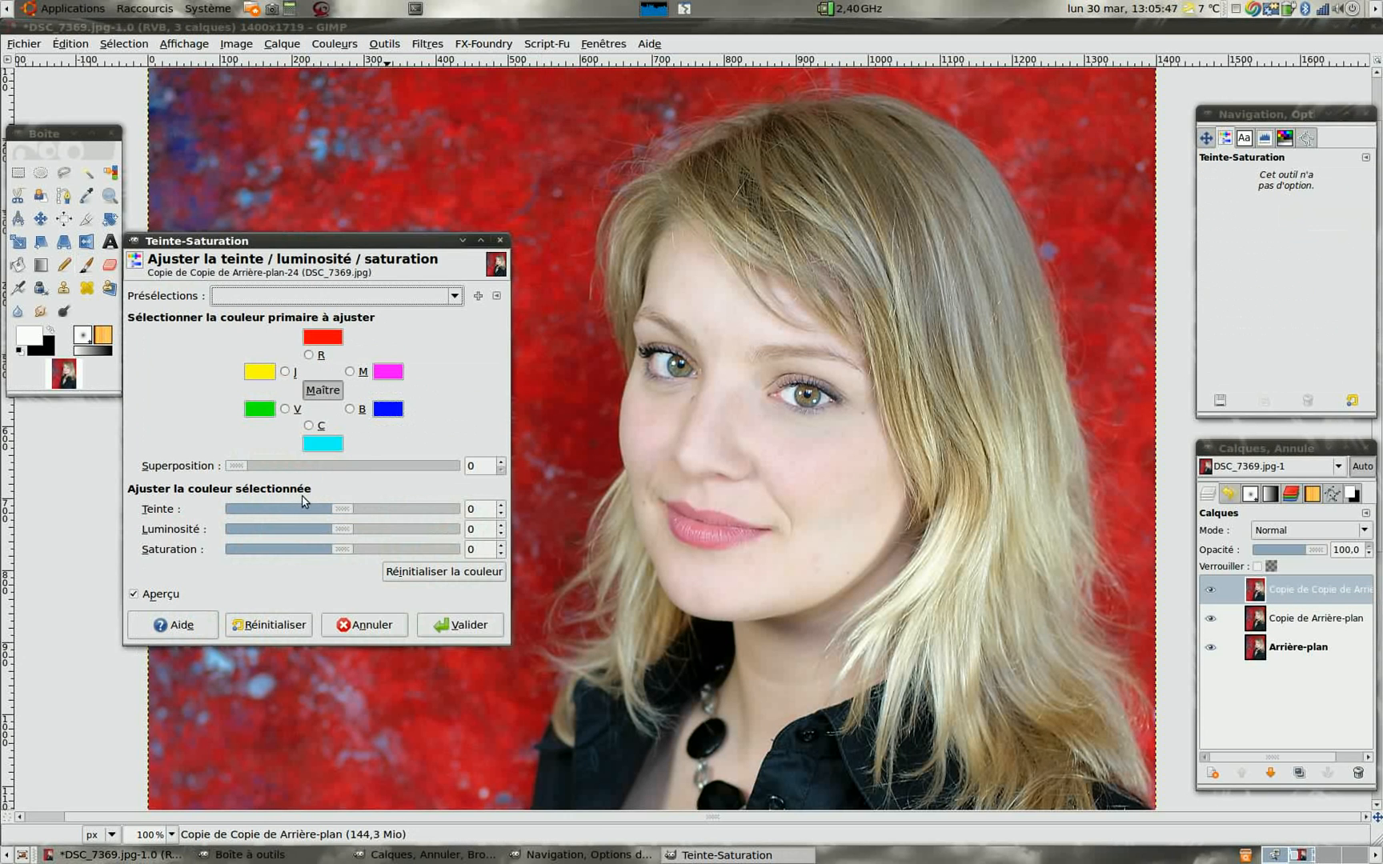
pyautogui.moveTo(337, 548); pyautogui.dragTo(359, 554)
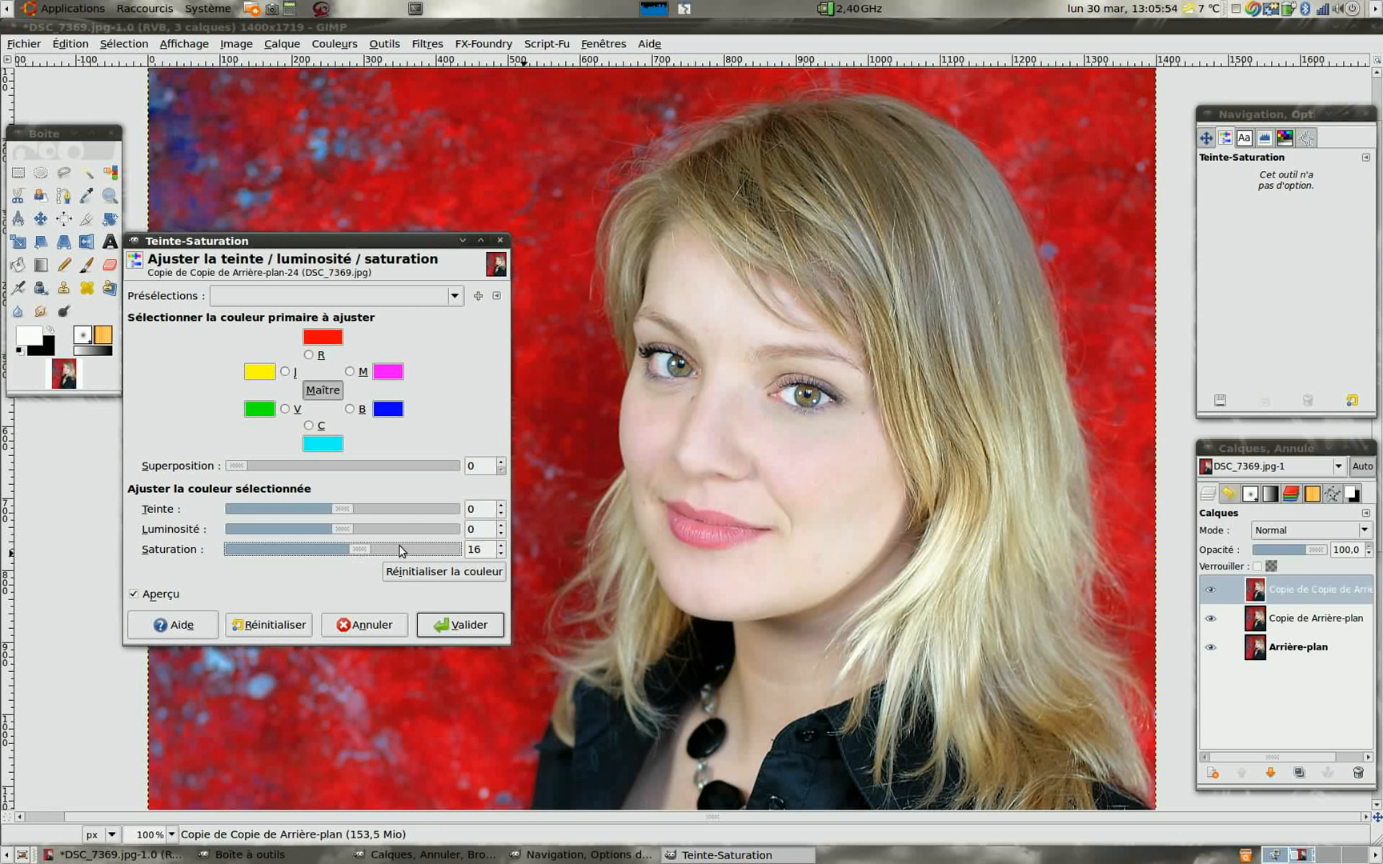
pyautogui.click(288, 372)
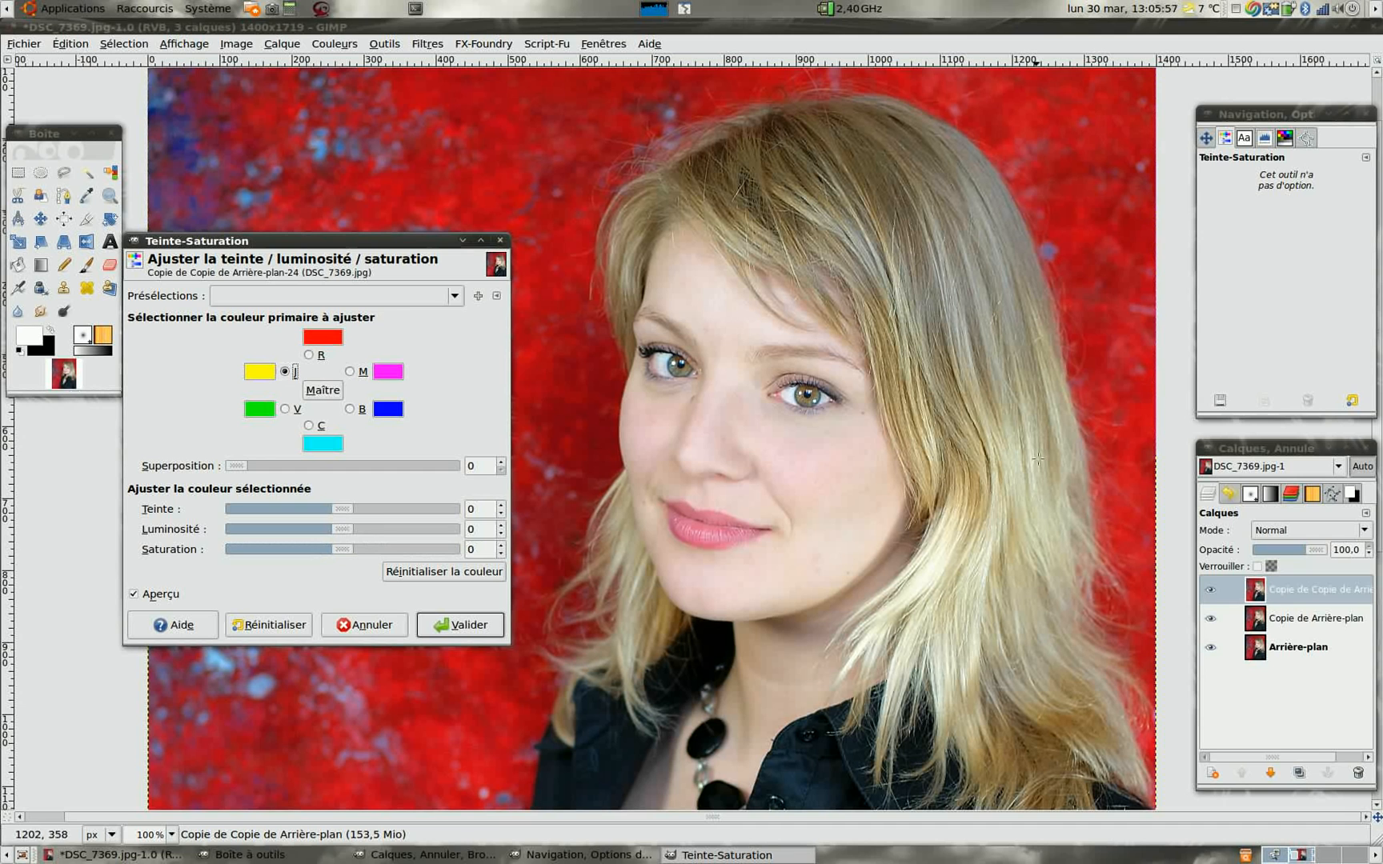
pyautogui.moveTo(345, 533); pyautogui.dragTo(360, 553)
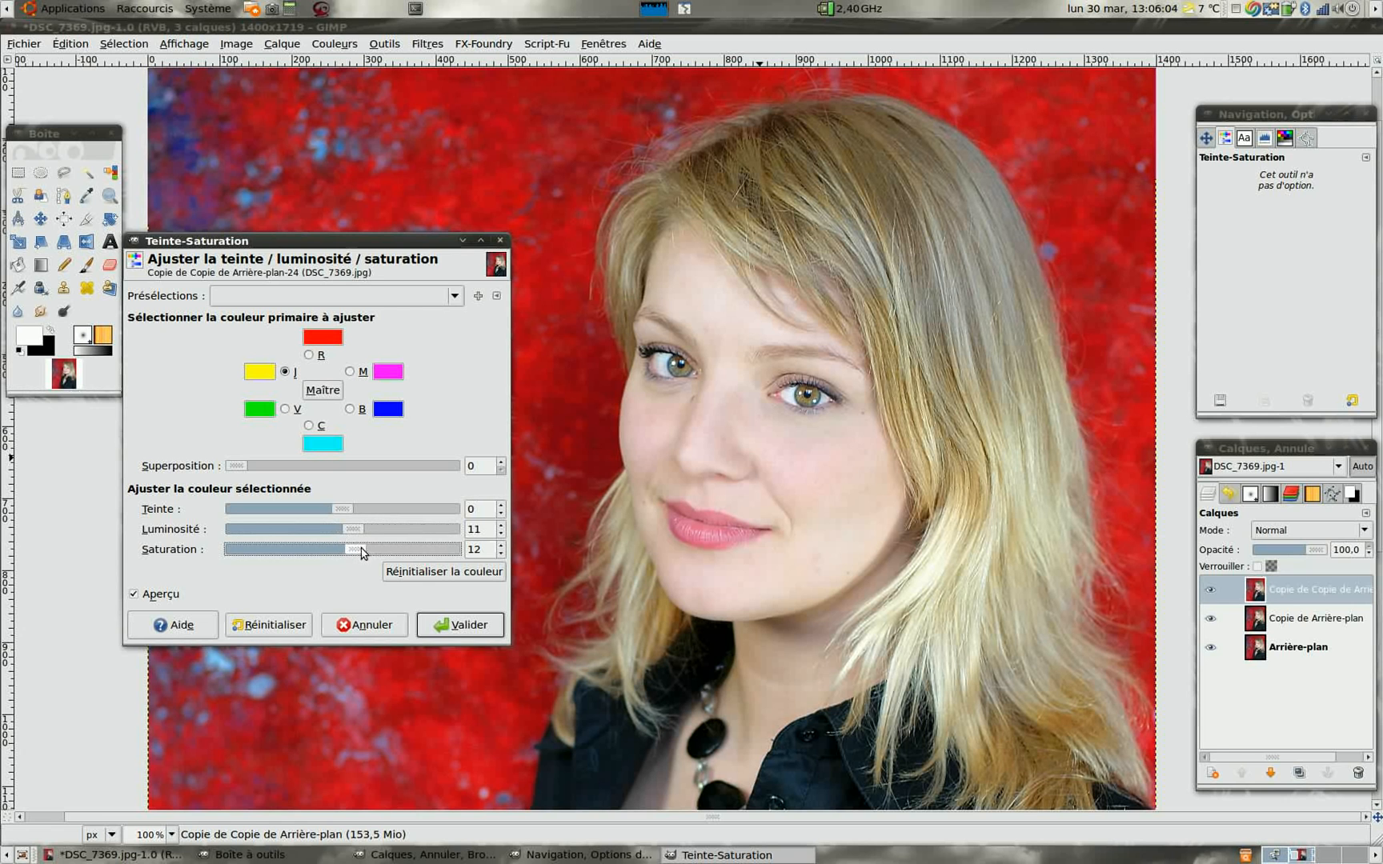
pyautogui.moveTo(336, 510); pyautogui.dragTo(345, 514)
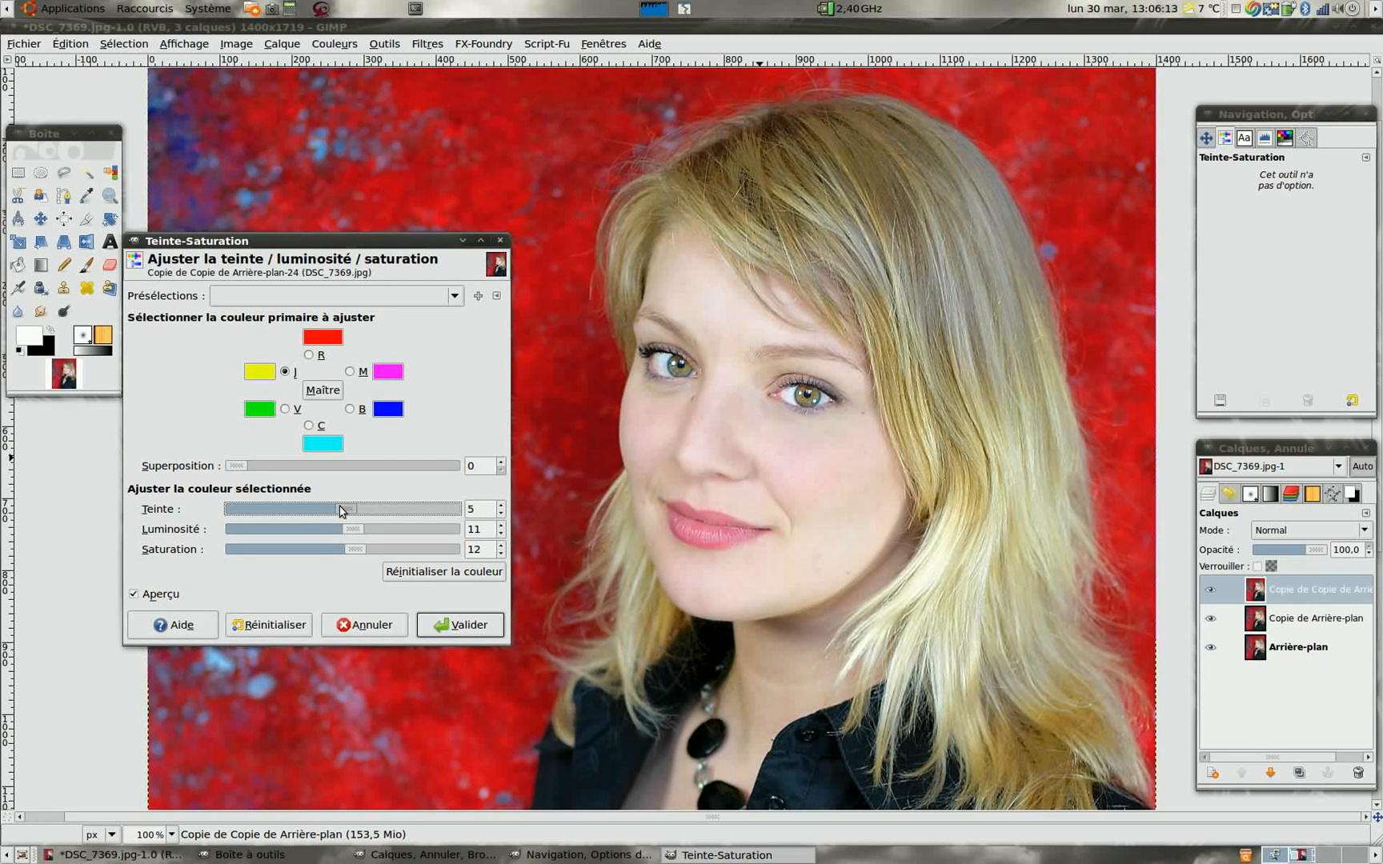
pyautogui.click(490, 624)
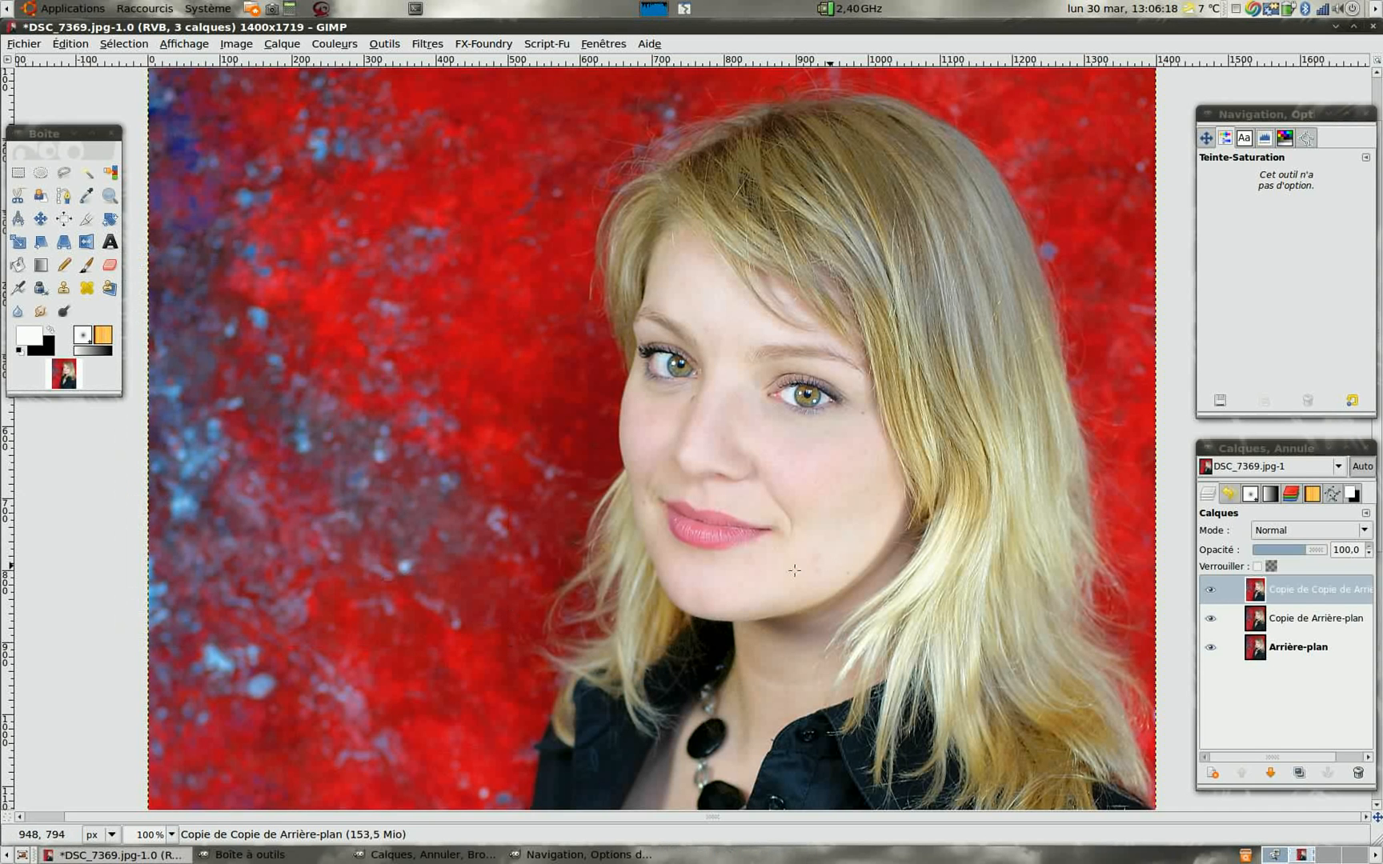
# Add a black, fully transparent layer mask to the colour-boosted top layer.
pyautogui.click(1215, 502)
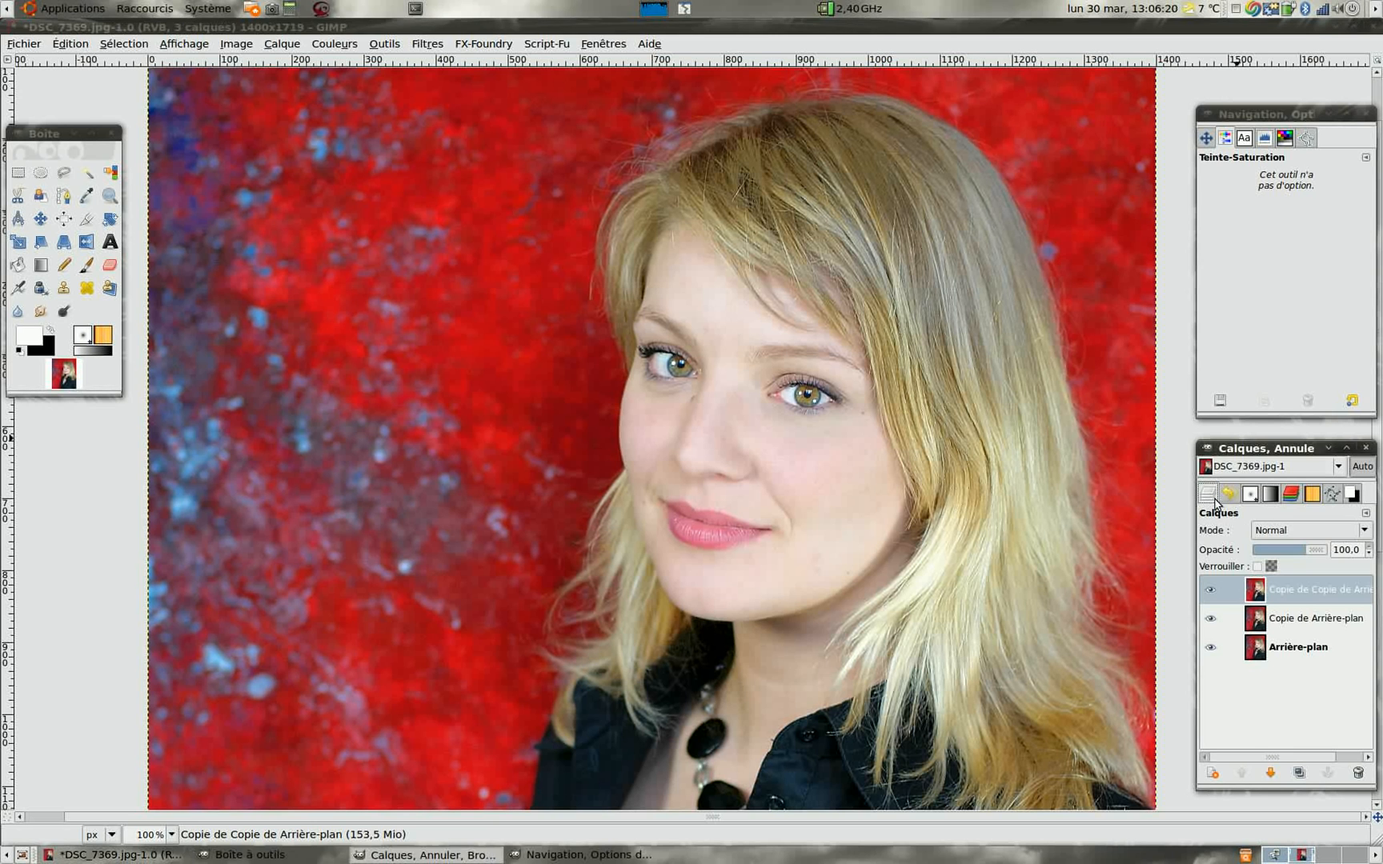
pyautogui.click(1206, 141)
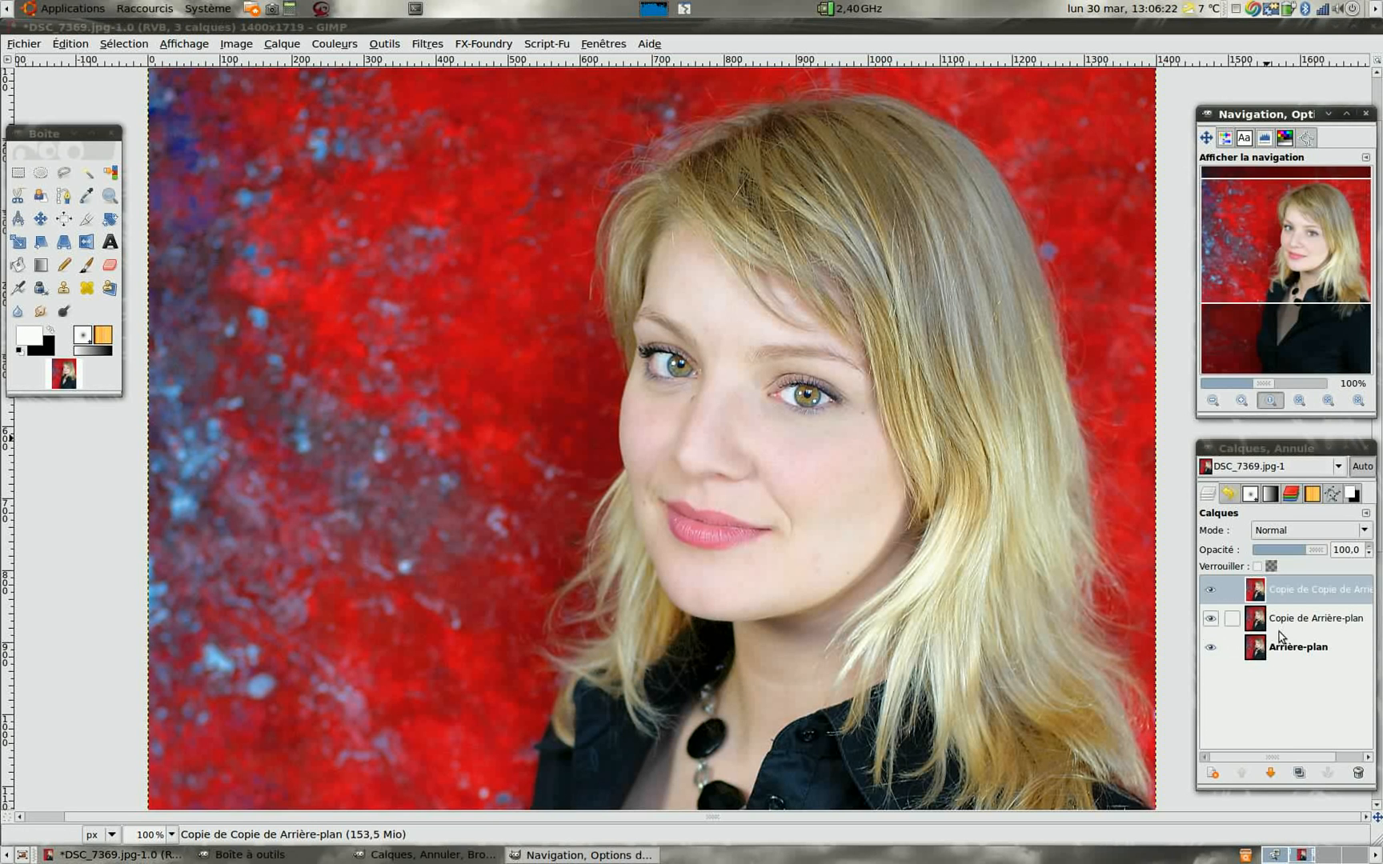
pyautogui.rightClick(1260, 591)
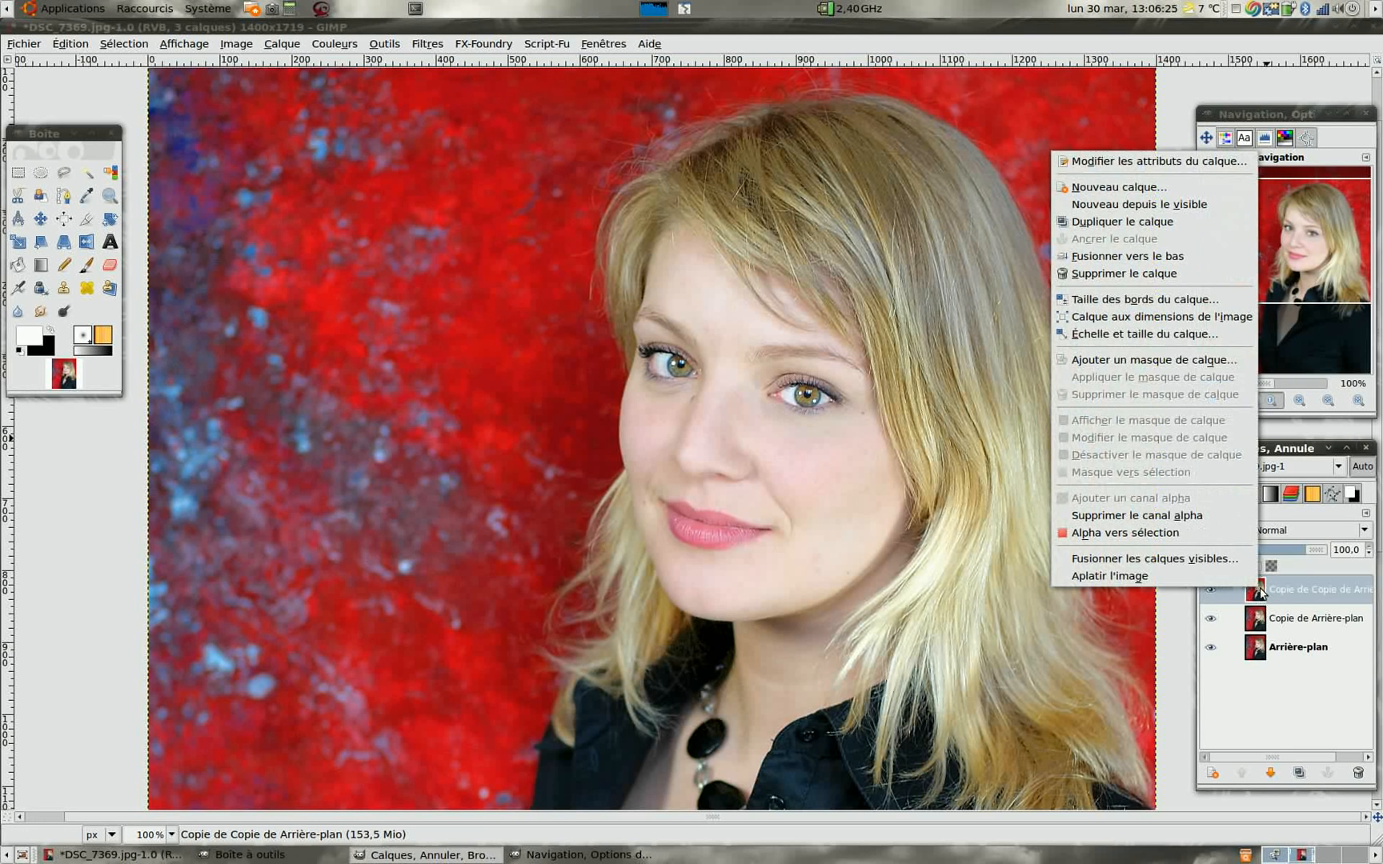
pyautogui.click(1232, 361)
pyautogui.click(640, 377)
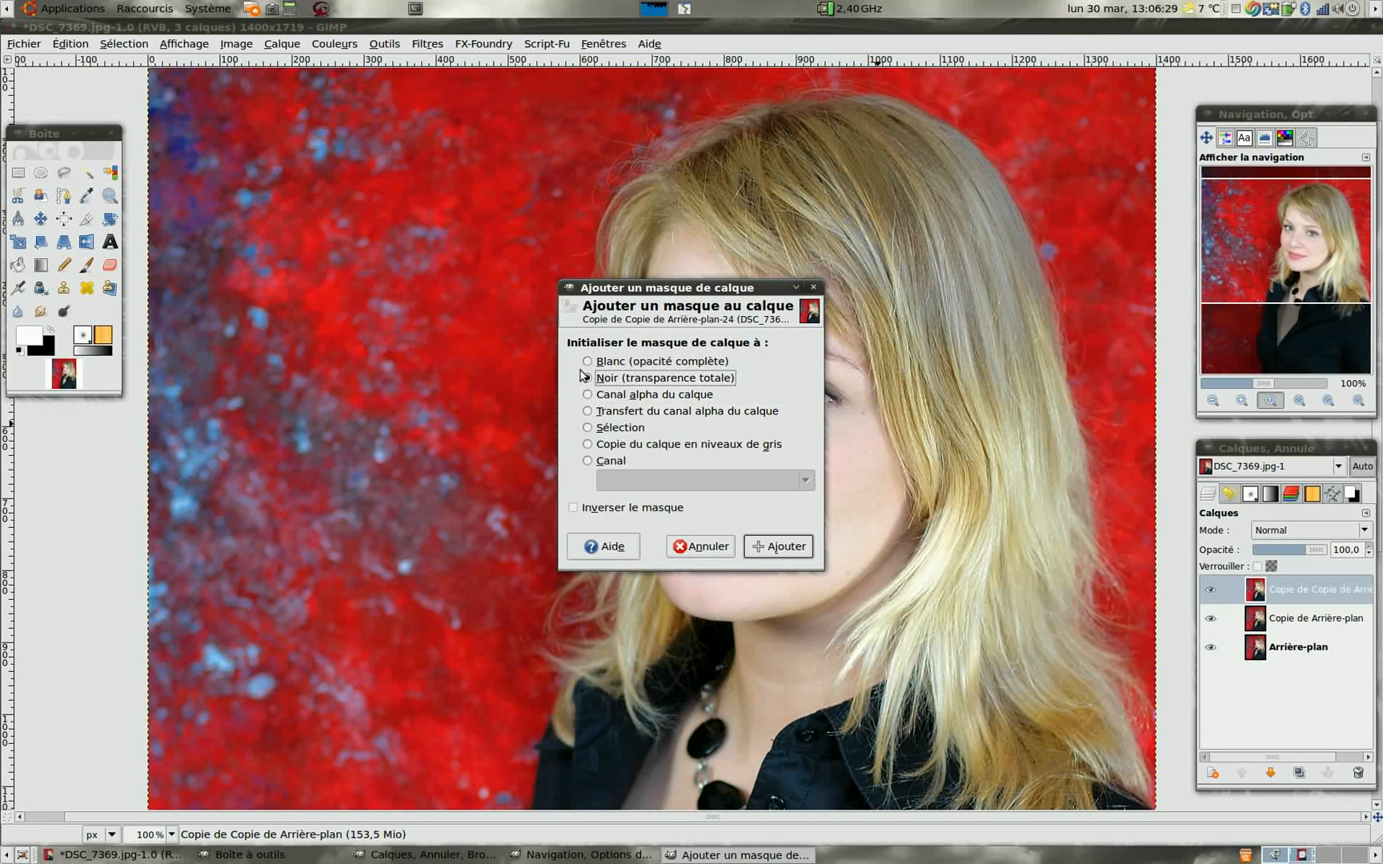
pyautogui.click(793, 549)
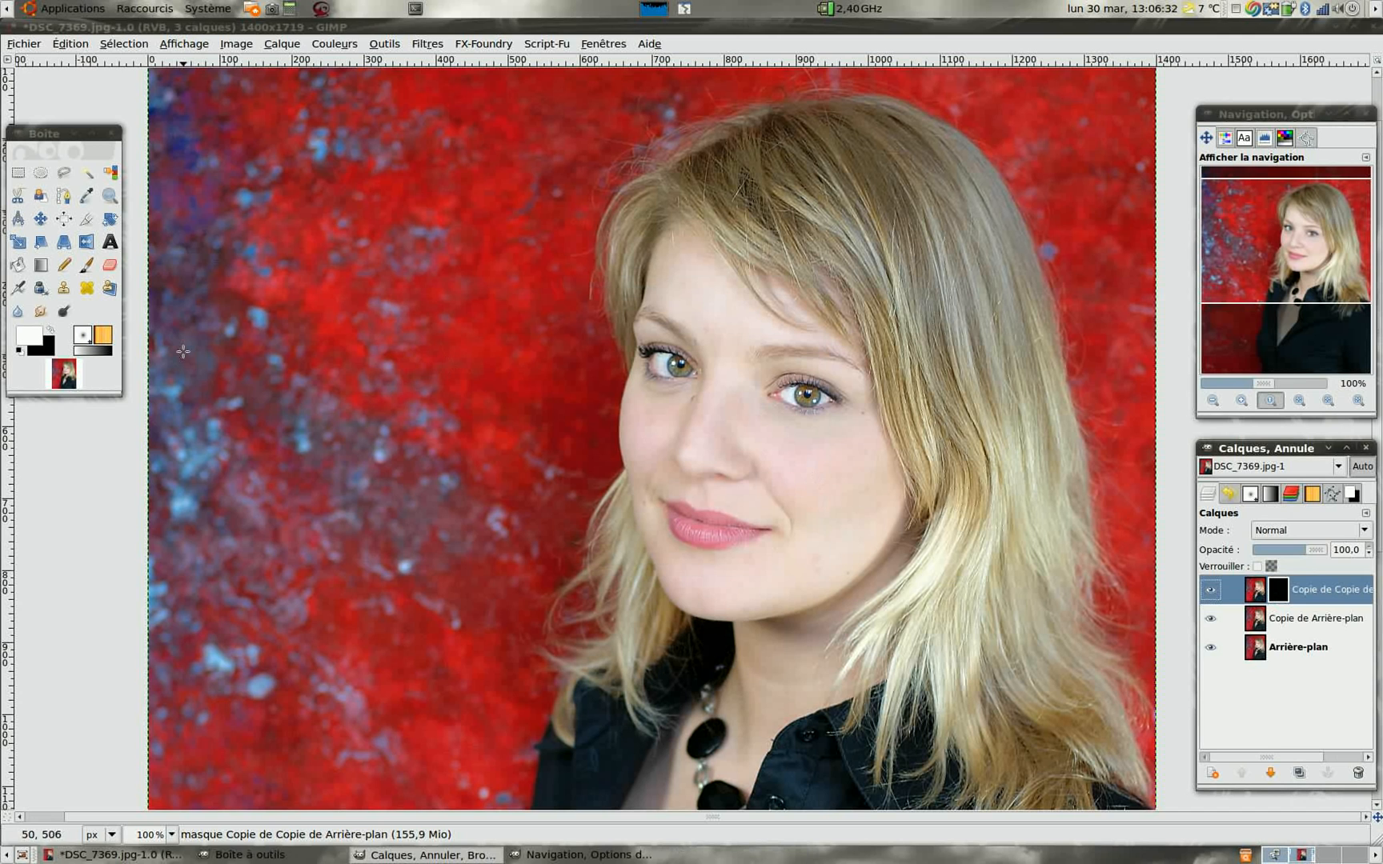
# Paint white on the layer mask over the lips, and over the hair with brush A's radius set to 90.
pyautogui.click(87, 264)
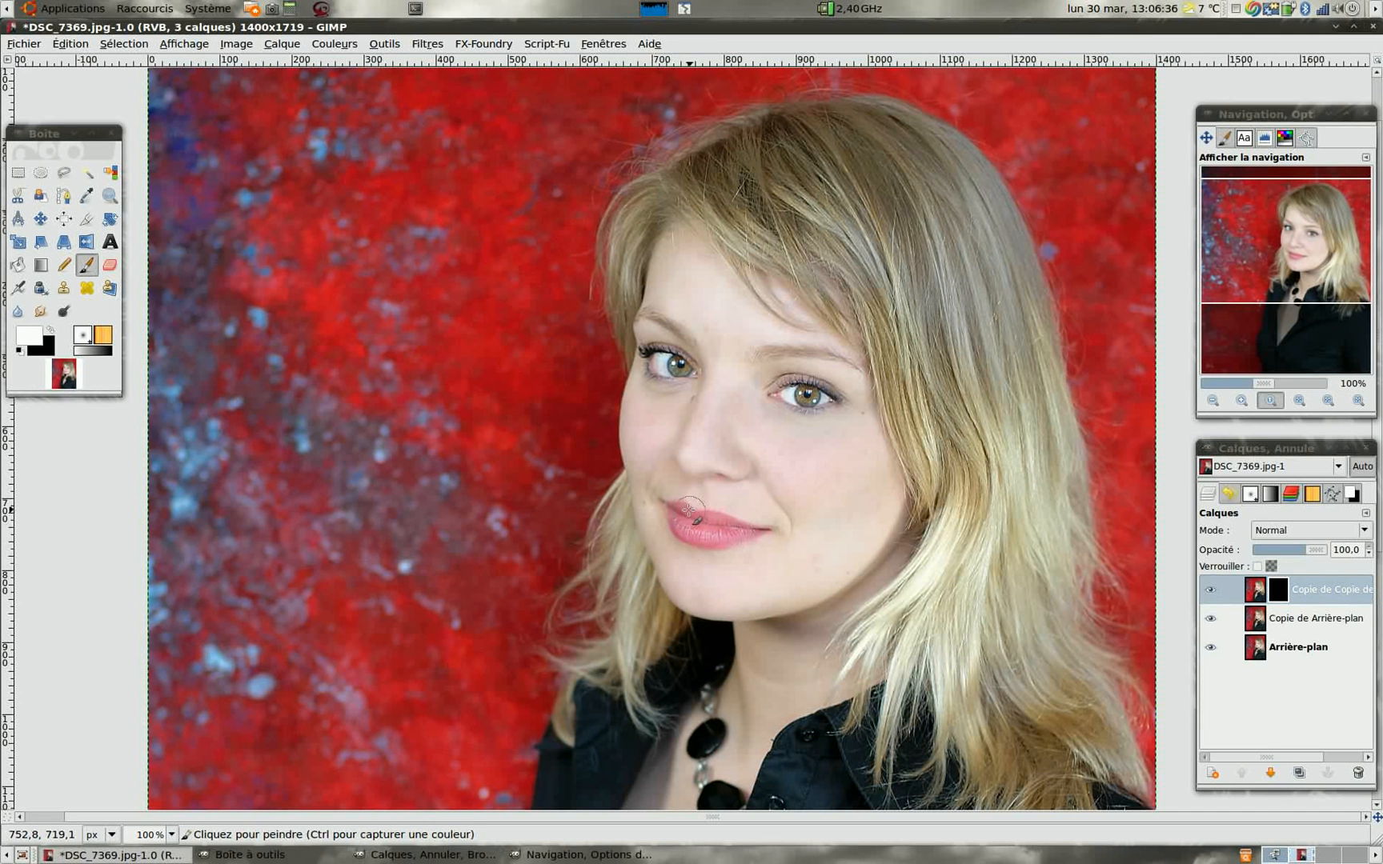
pyautogui.click(1211, 592)
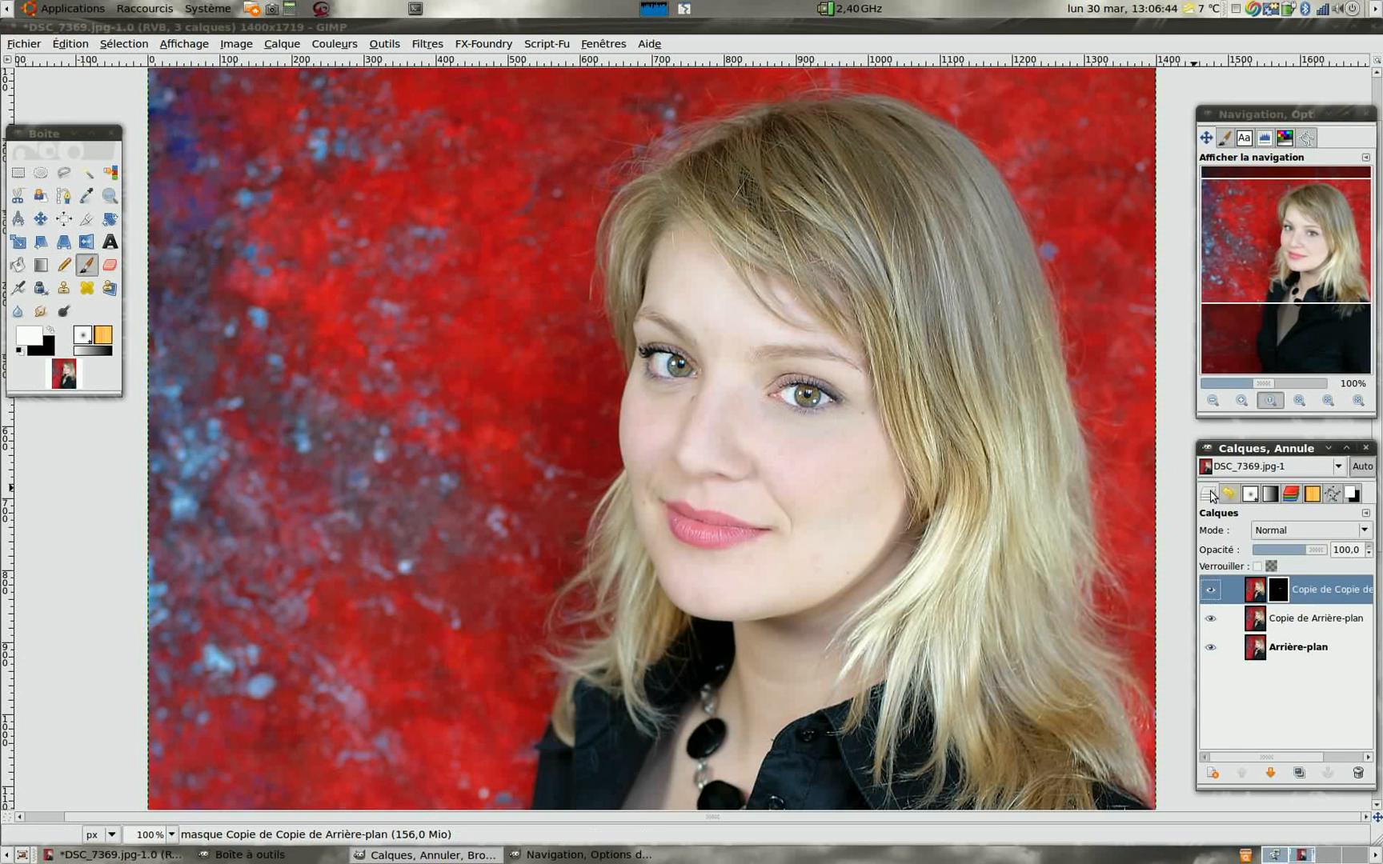
pyautogui.click(1250, 493)
pyautogui.click(1286, 546)
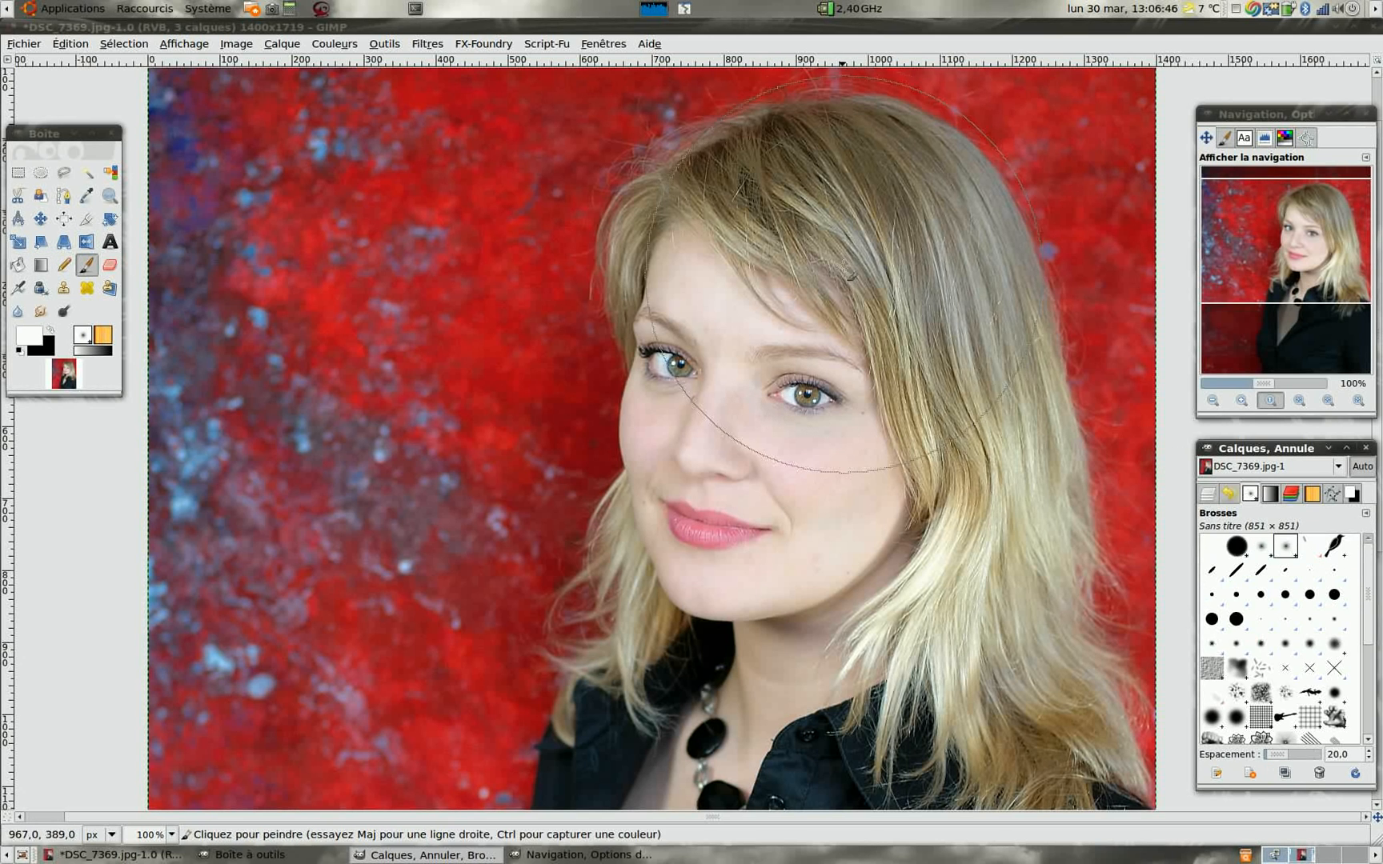
pyautogui.doubleClick(1286, 548)
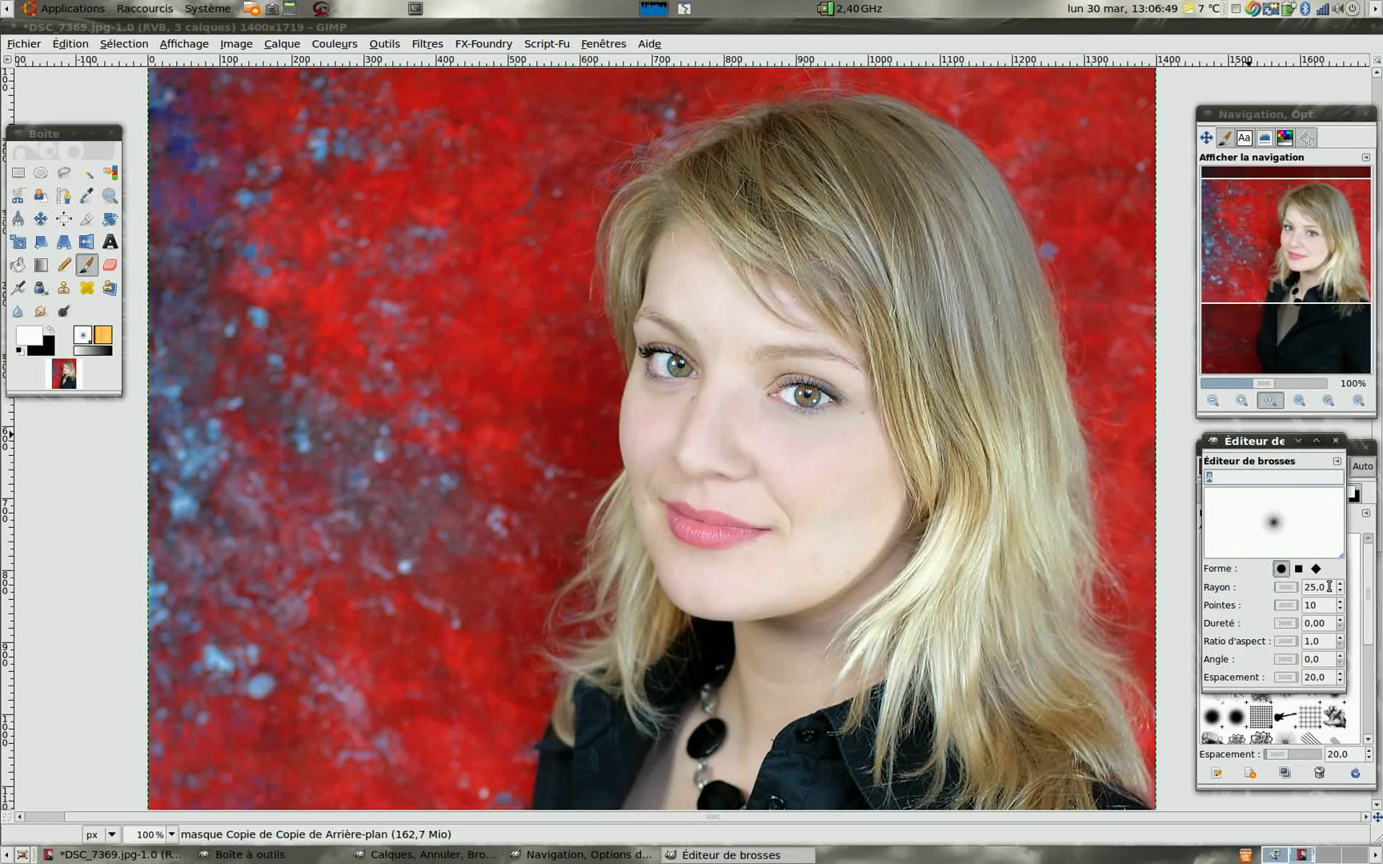
pyautogui.click(1297, 588)
pyautogui.write('90')
pyautogui.press('Return')
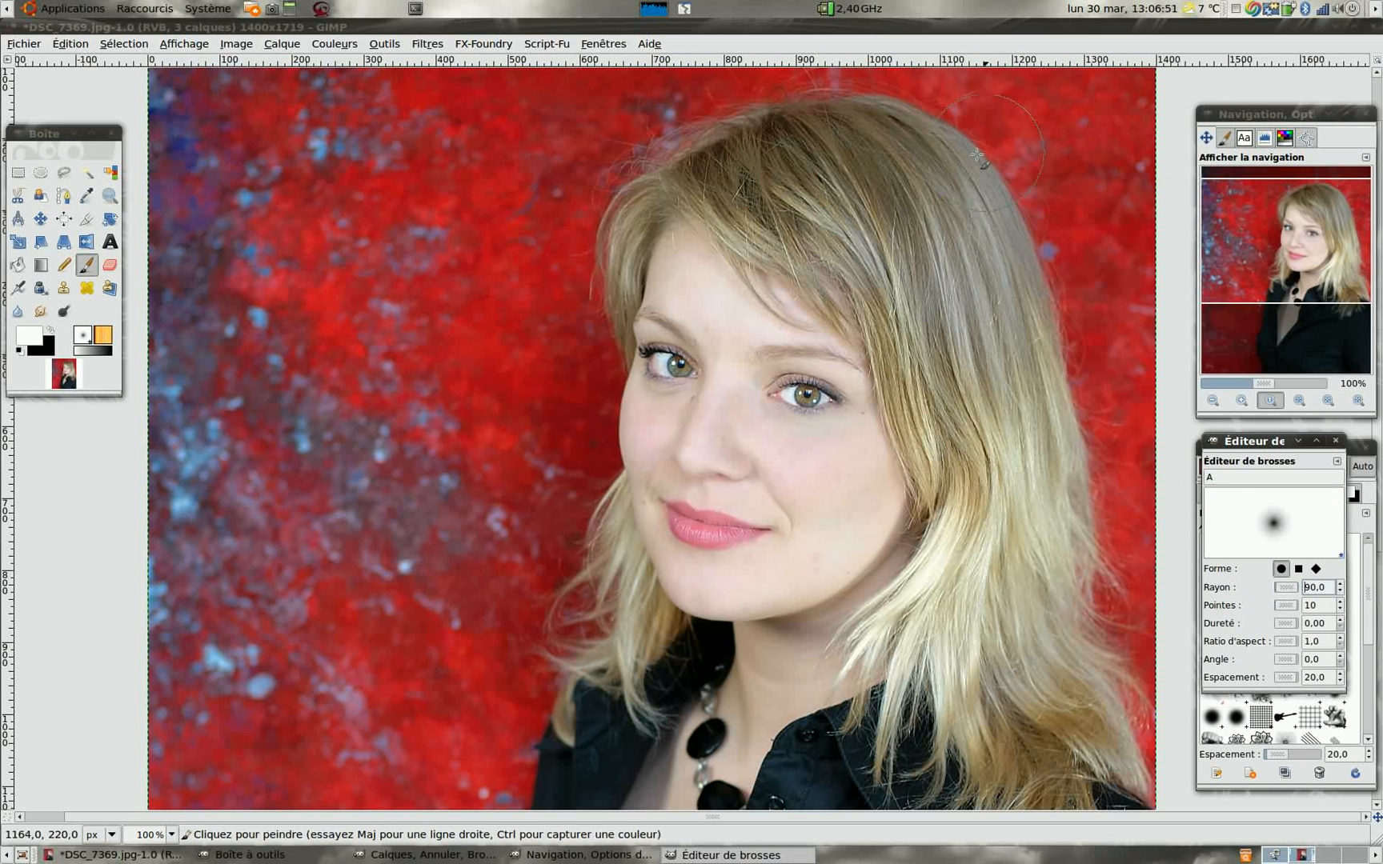
pyautogui.moveTo(691, 187)
pyautogui.mouseDown()
pyautogui.moveTo(909, 191)
pyautogui.moveTo(831, 174)
pyautogui.moveTo(778, 187)
pyautogui.moveTo(772, 218)
pyautogui.moveTo(963, 327)
pyautogui.moveTo(984, 441)
pyautogui.moveTo(853, 205)
pyautogui.mouseUp()
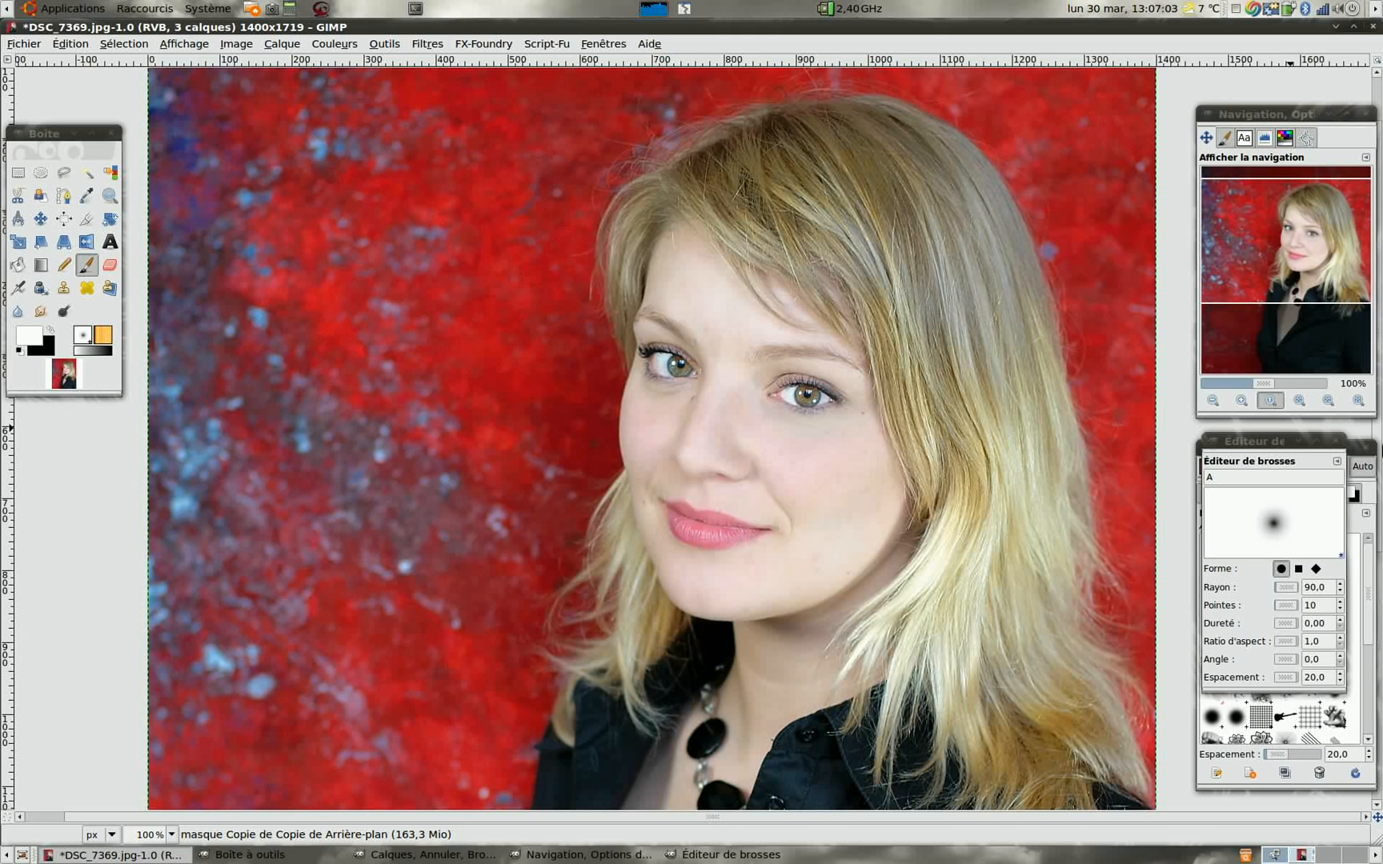
pyautogui.click(1345, 444)
# Toggle the masked colour layer's visibility to compare before and after, and merge it down into Copie de Arrière-plan.
pyautogui.click(1216, 506)
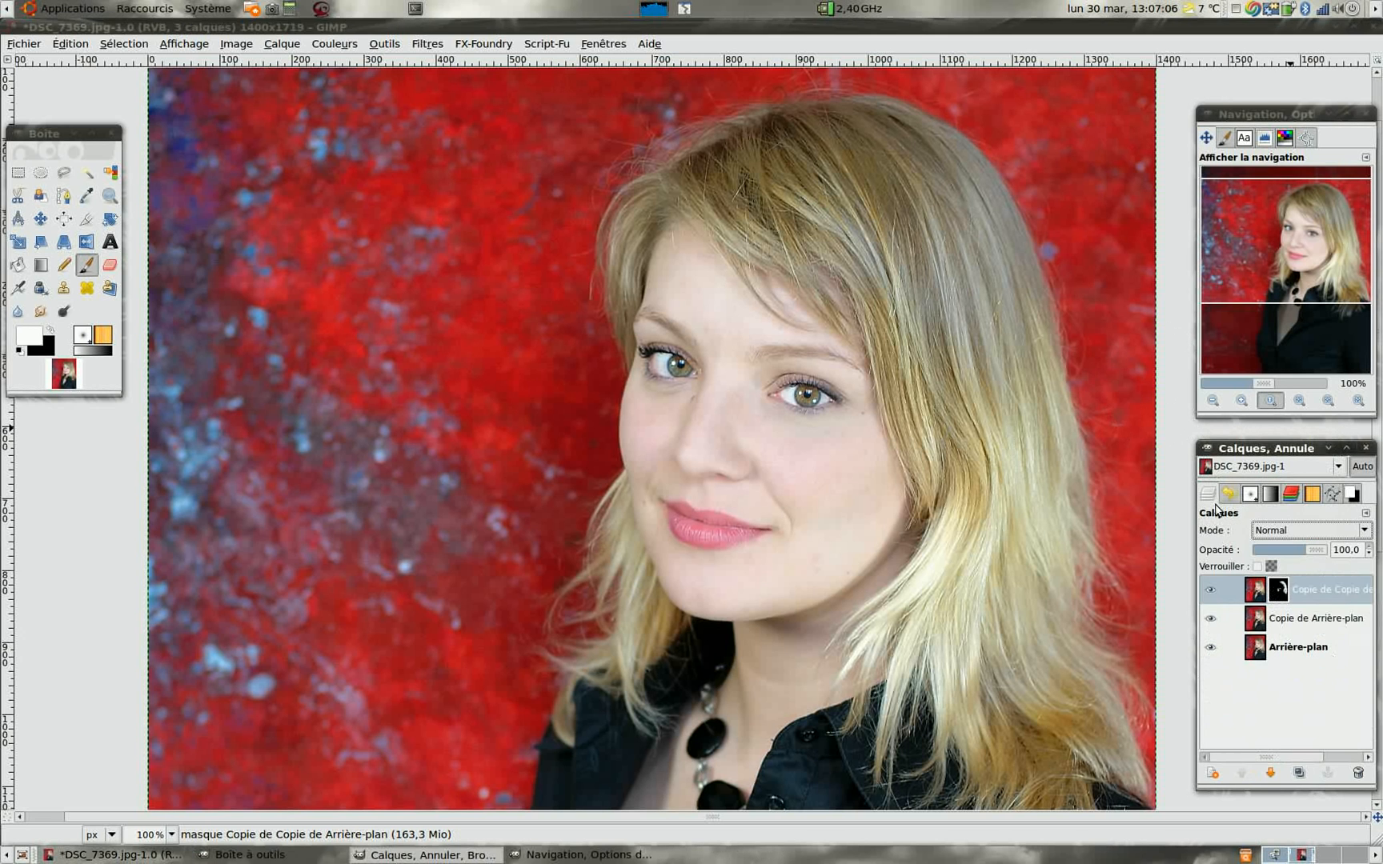
pyautogui.click(1209, 594)
pyautogui.click(1210, 593)
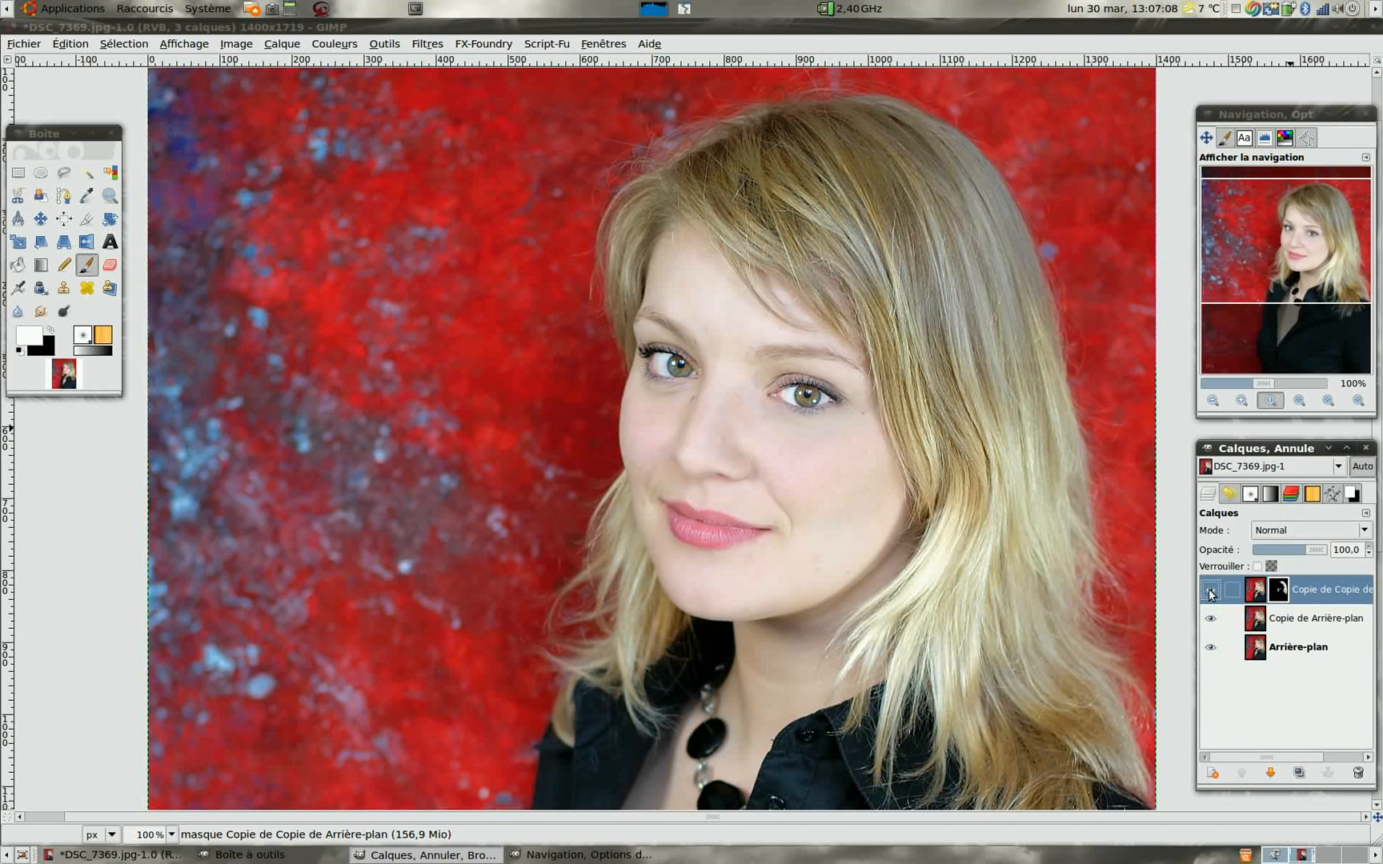
pyautogui.click(1210, 594)
pyautogui.click(1212, 594)
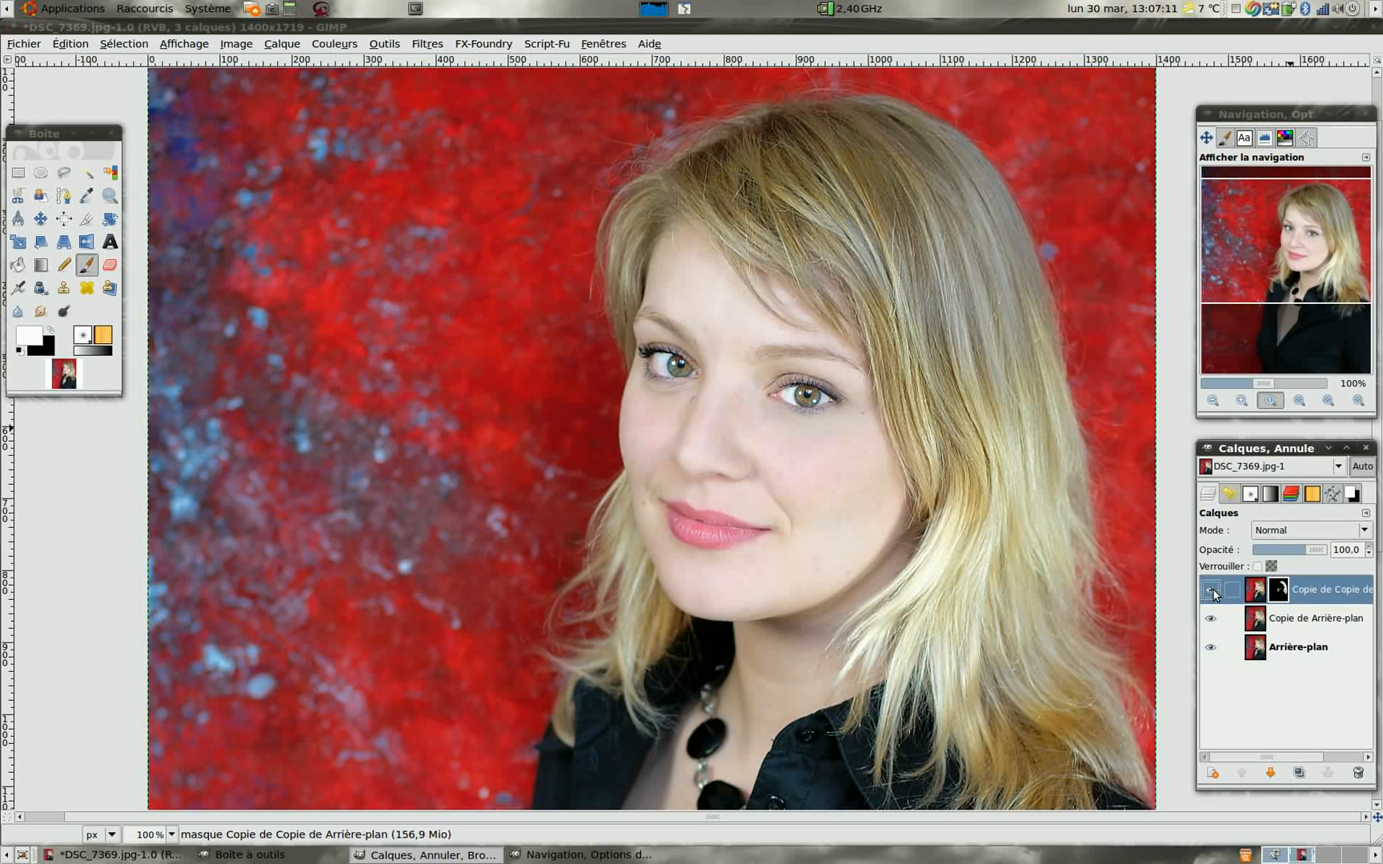
pyautogui.rightClick(1257, 593)
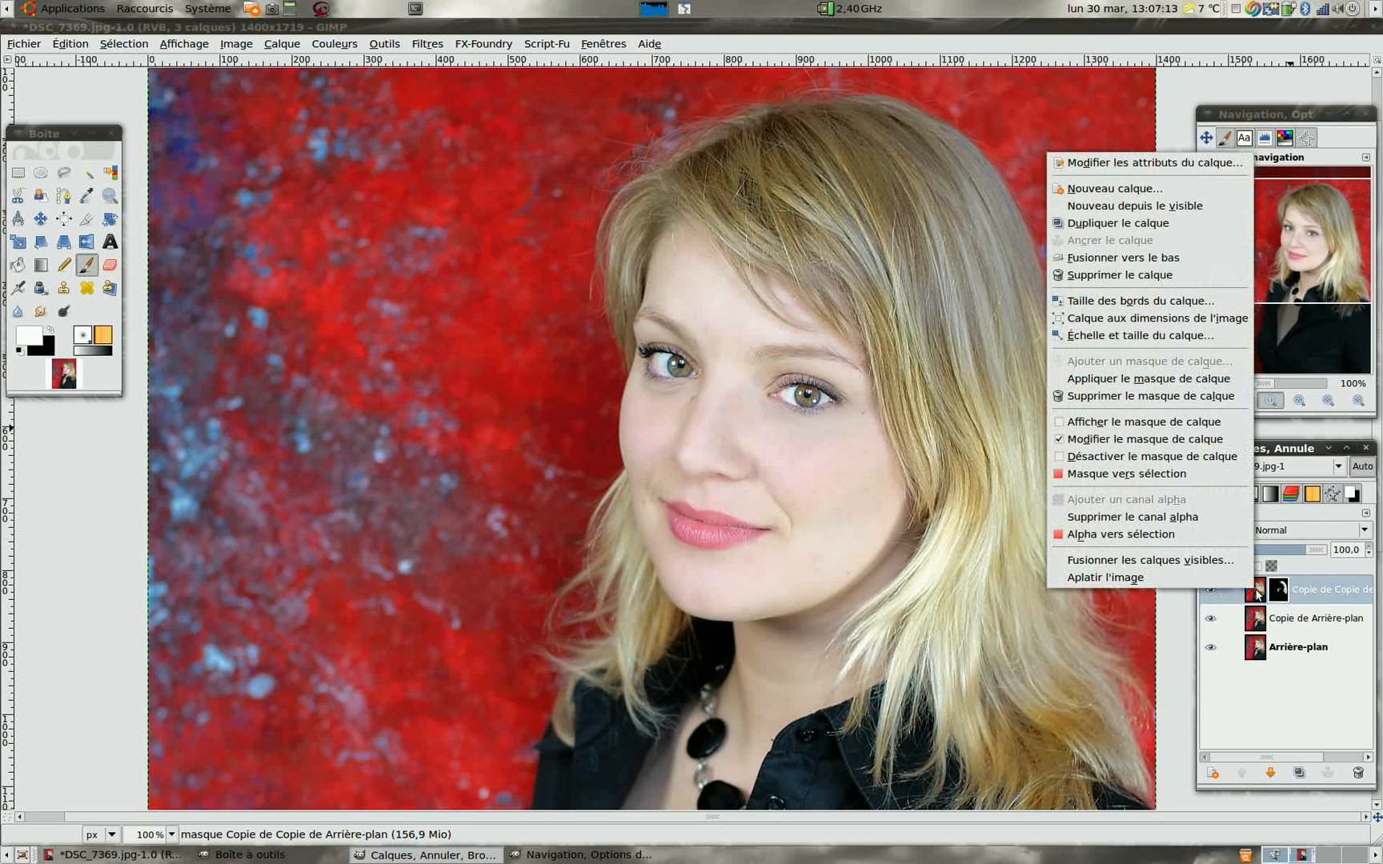
pyautogui.click(1210, 274)
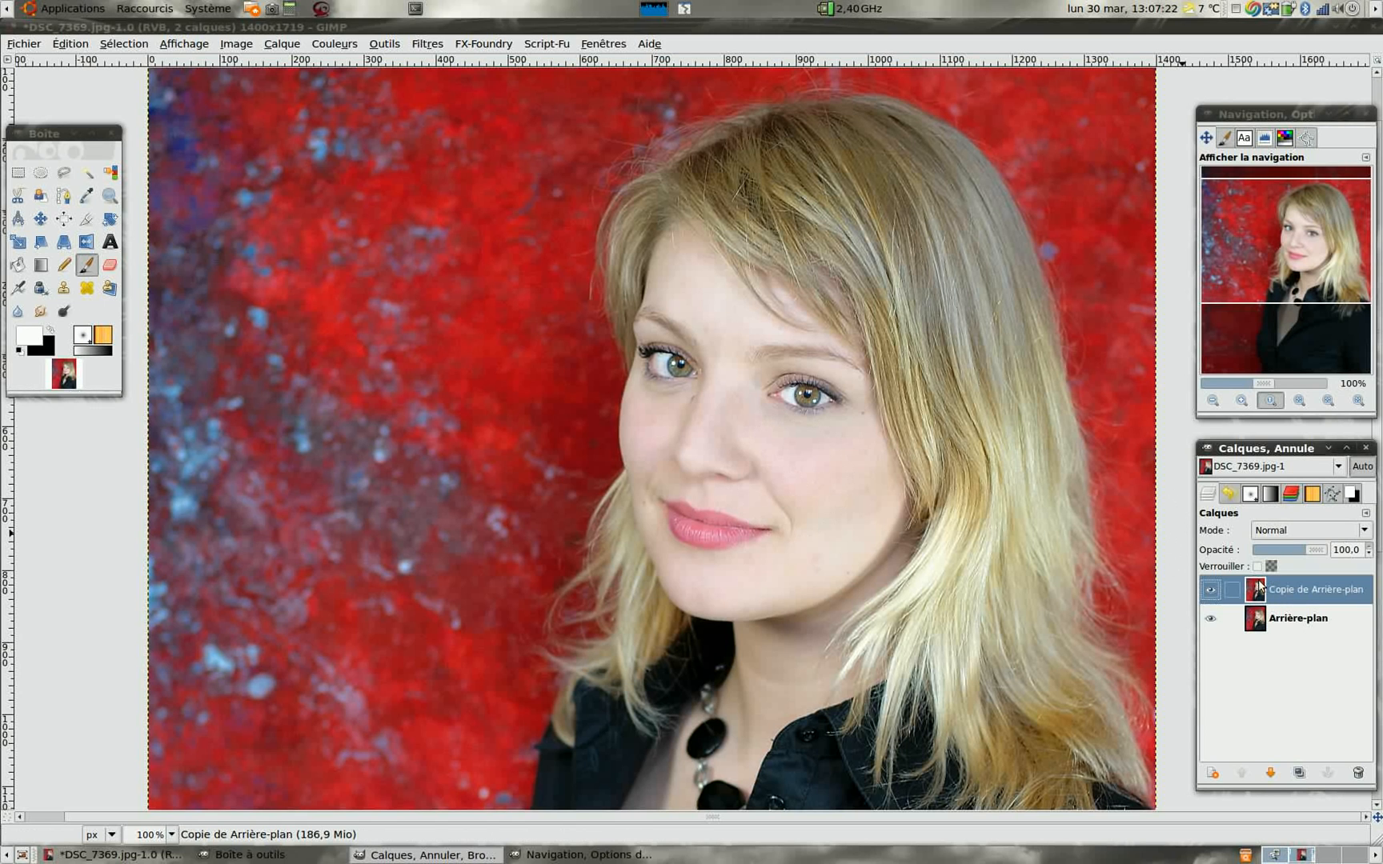
# Choose the Dodge/Burn tool and set the radius of brush A to 45.
pyautogui.click(65, 313)
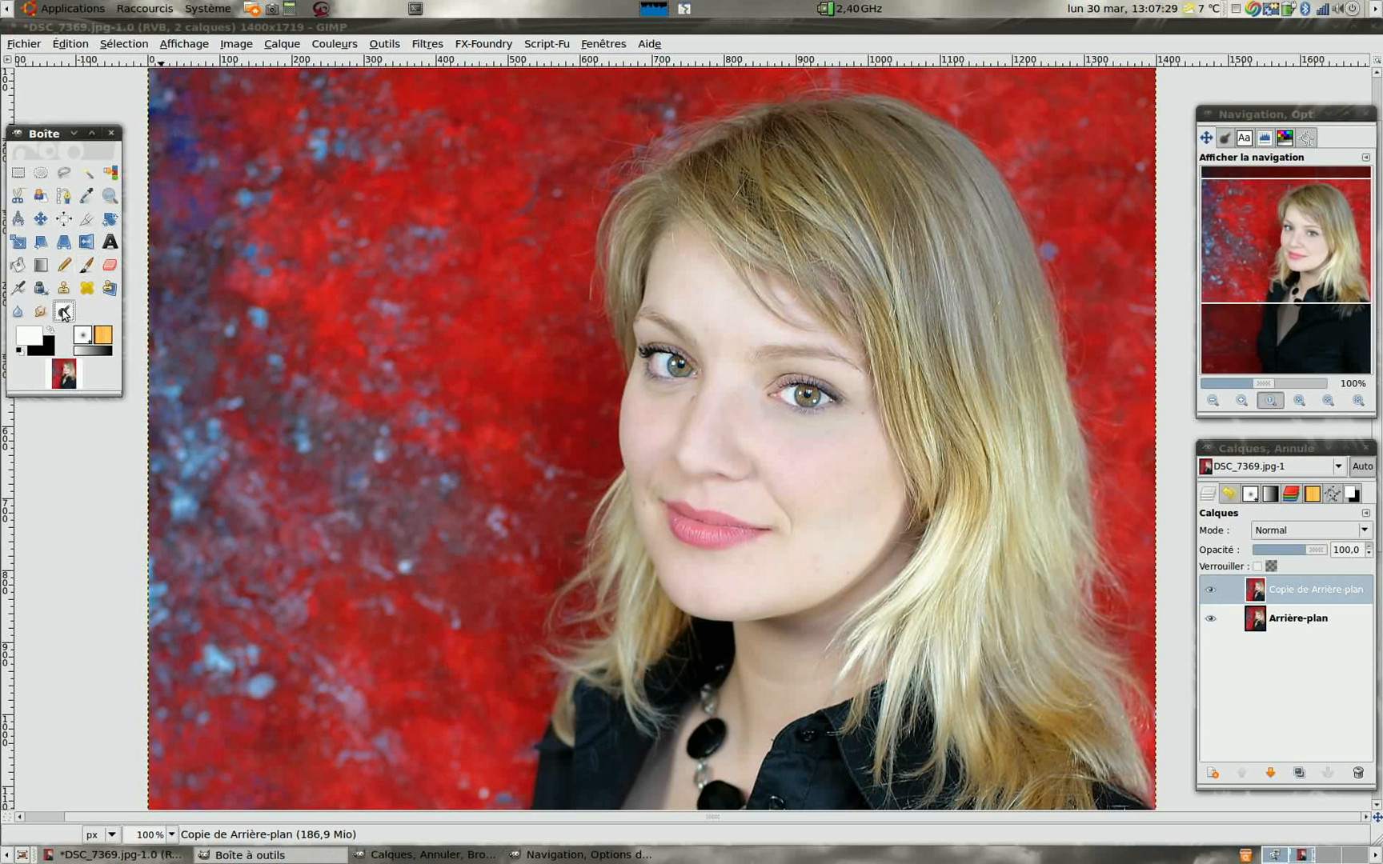
pyautogui.click(1225, 138)
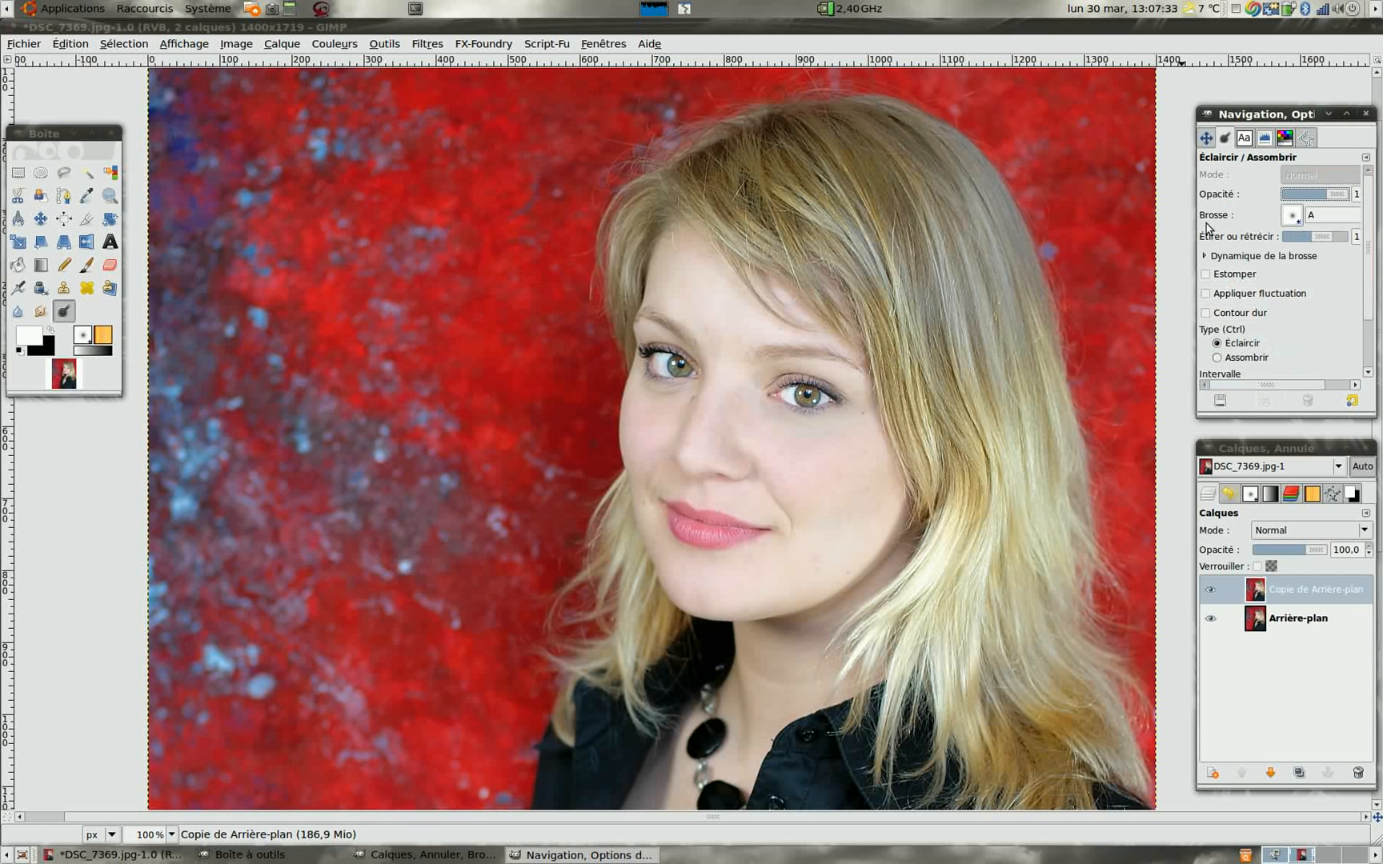
pyautogui.click(1248, 494)
pyautogui.doubleClick(1262, 551)
pyautogui.moveTo(1326, 583); pyautogui.dragTo(1305, 584)
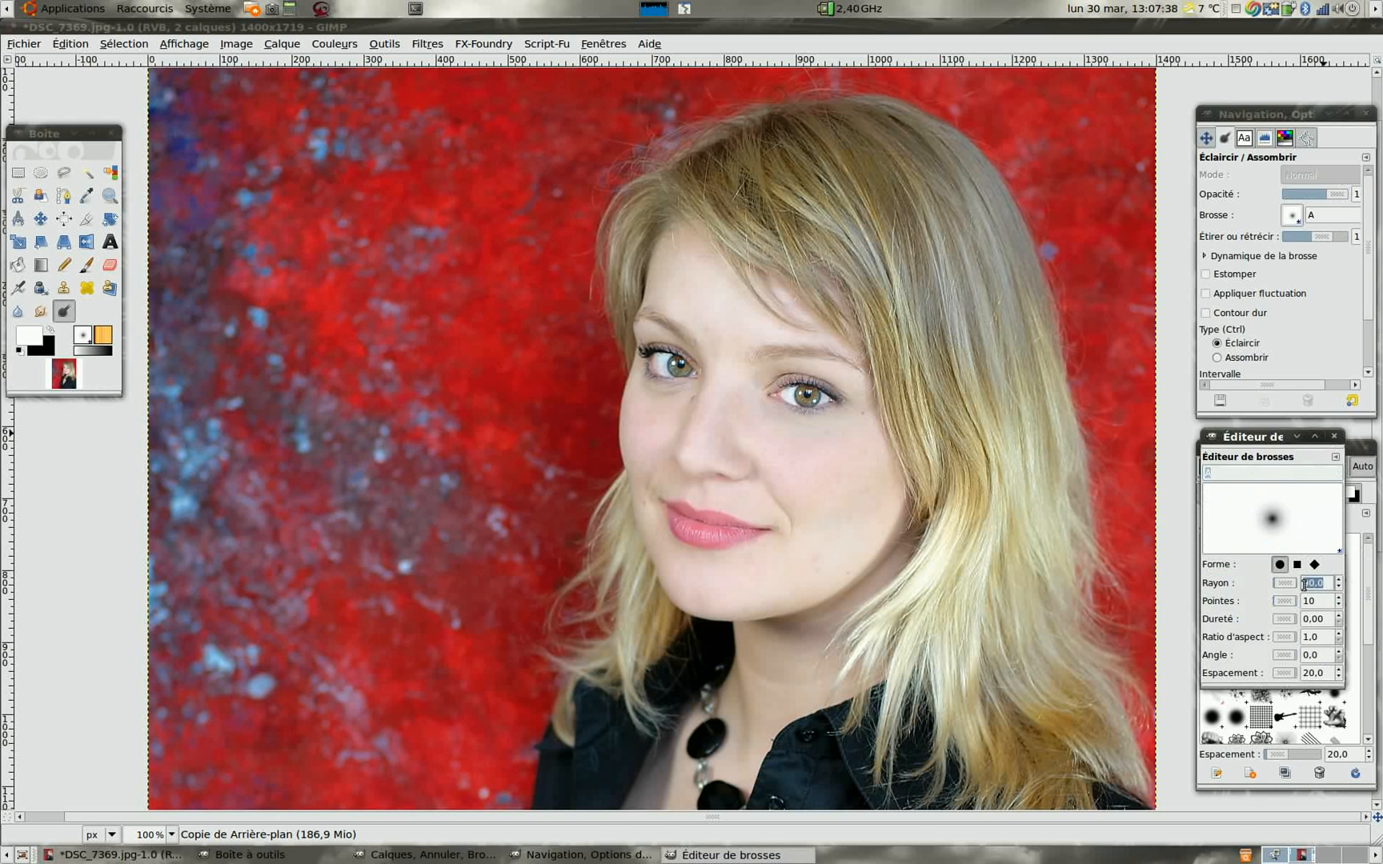
pyautogui.write('45')
pyautogui.press('Return')
pyautogui.click(1334, 437)
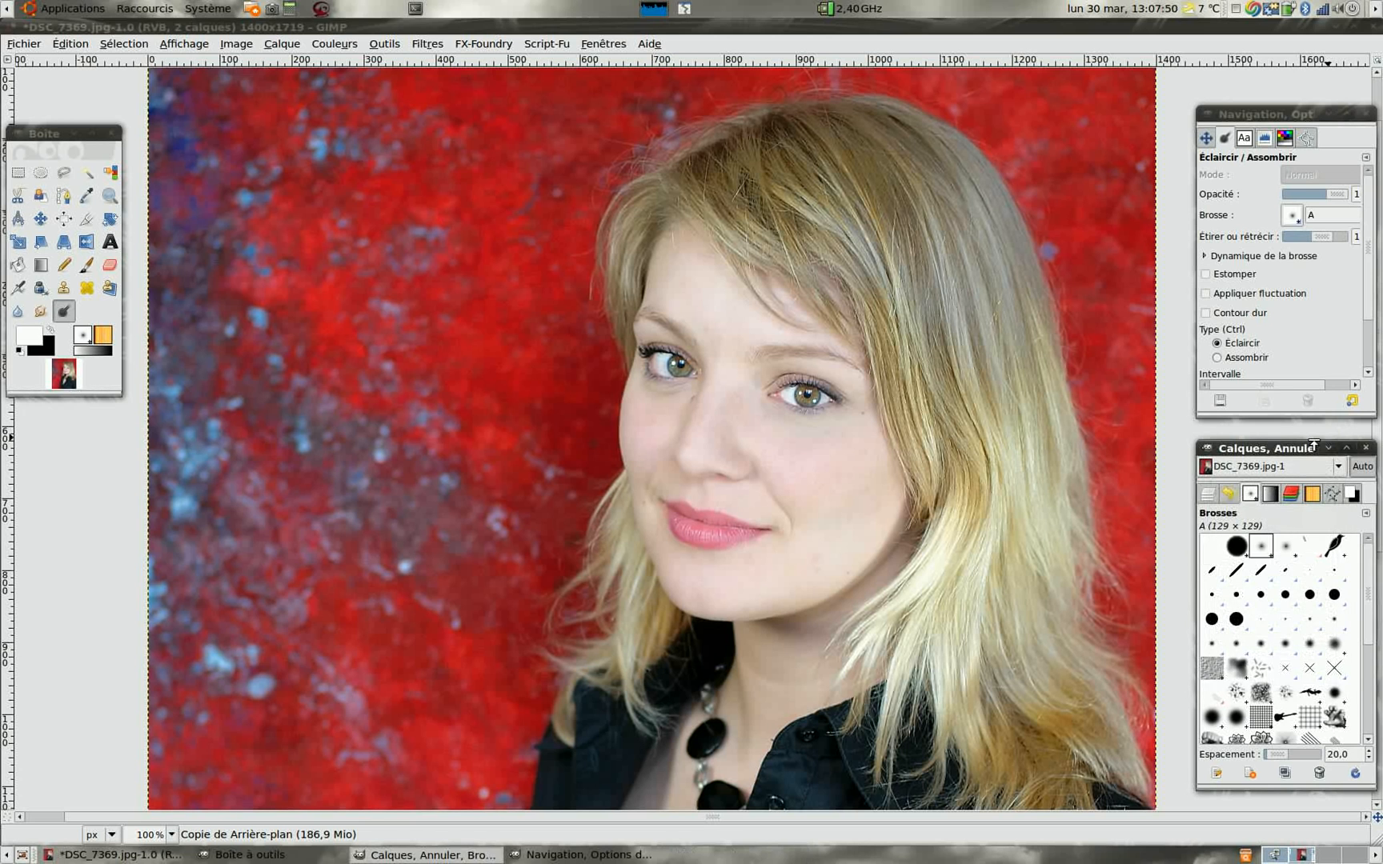
# Duplicate the Copie de Arrière-plan layer for the dodging work.
pyautogui.click(1210, 493)
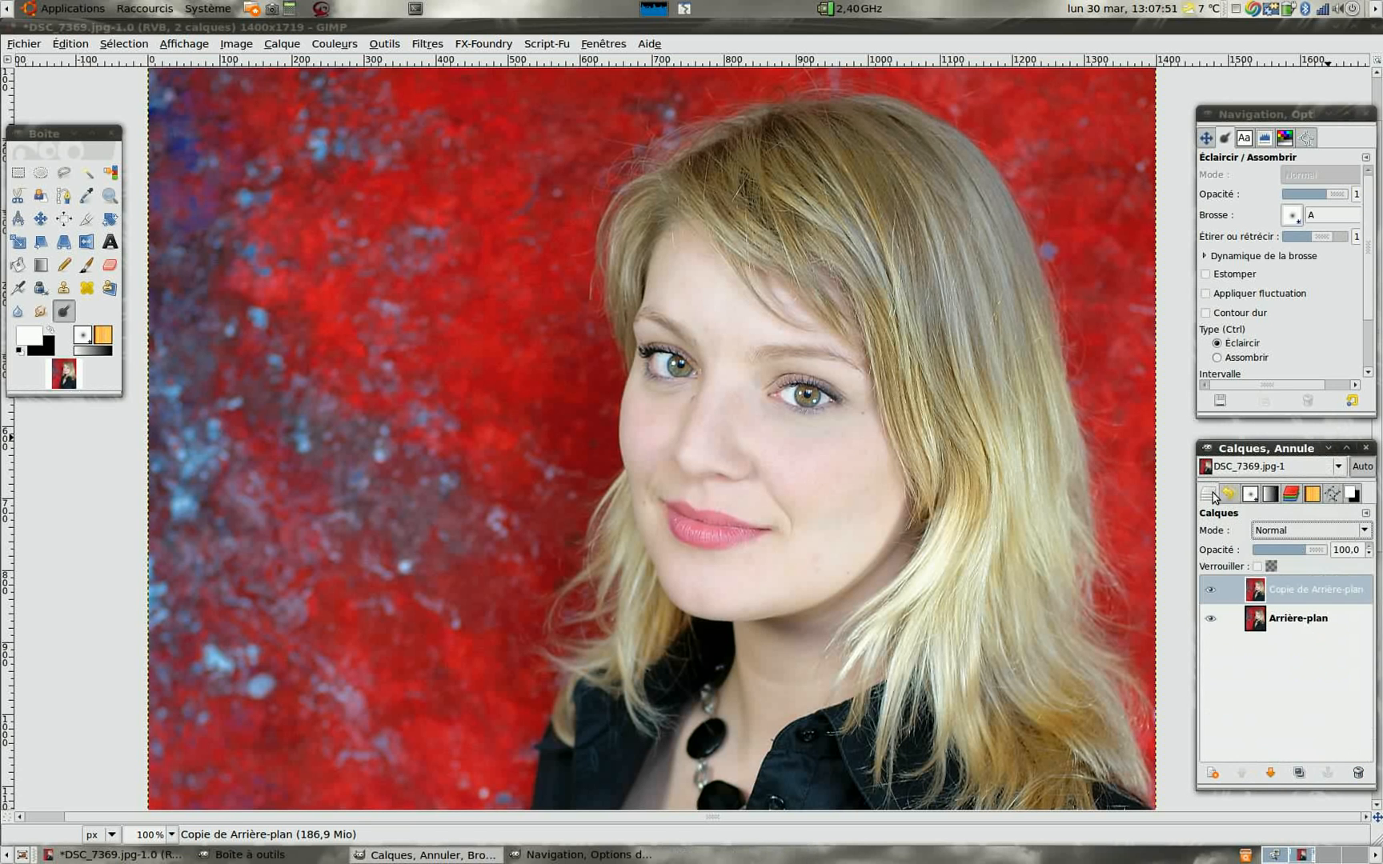
pyautogui.rightClick(1257, 596)
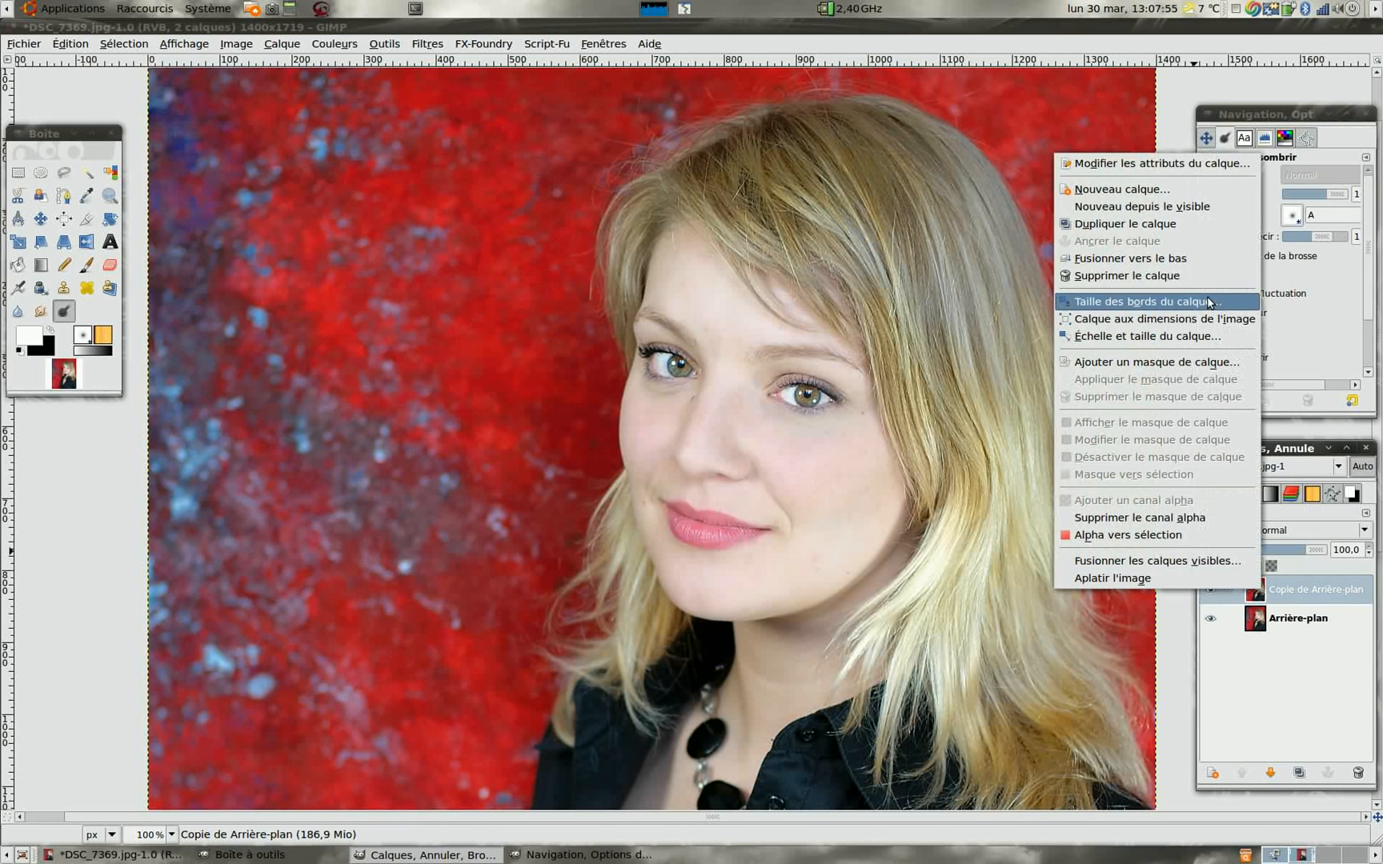
pyautogui.click(1182, 226)
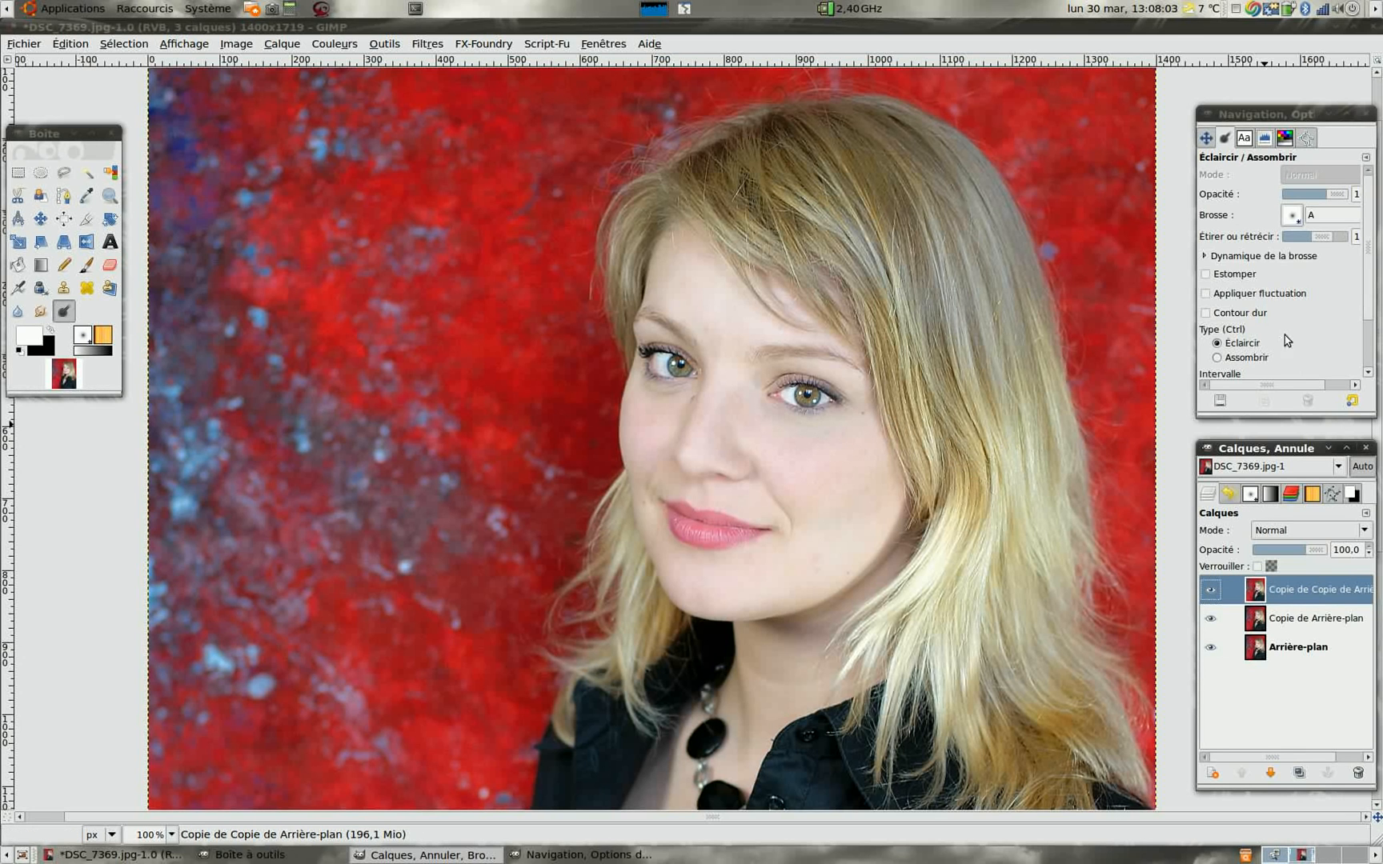
# Dodge the dark areas around the eyes with the range set to Tons sombres, and toggle the layer to compare.
pyautogui.moveTo(1368, 290); pyautogui.dragTo(1371, 336)
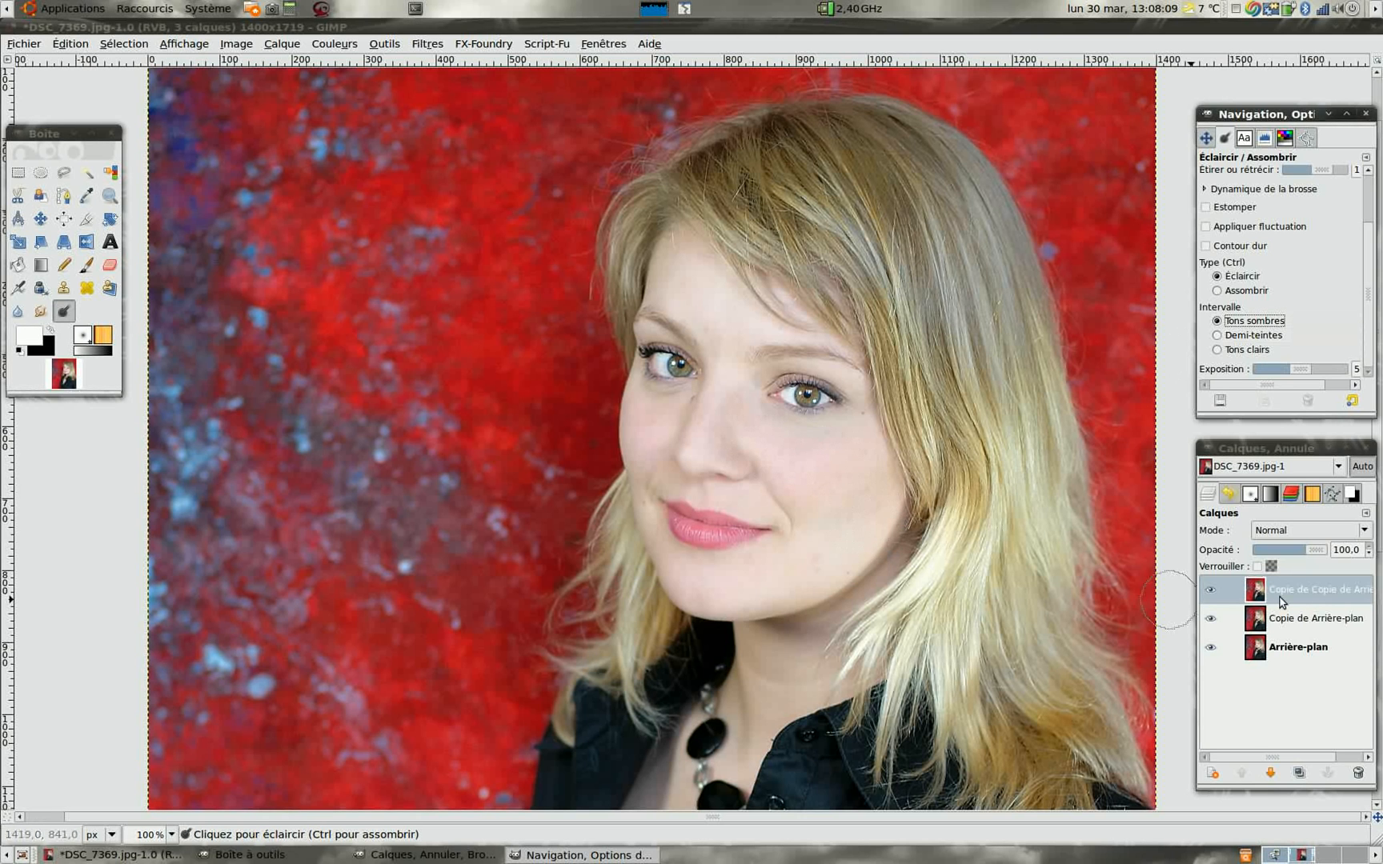
pyautogui.moveTo(765, 406)
pyautogui.mouseDown()
pyautogui.moveTo(832, 419)
pyautogui.moveTo(741, 403)
pyautogui.moveTo(809, 440)
pyautogui.moveTo(860, 418)
pyautogui.moveTo(825, 362)
pyautogui.moveTo(752, 380)
pyautogui.mouseUp()
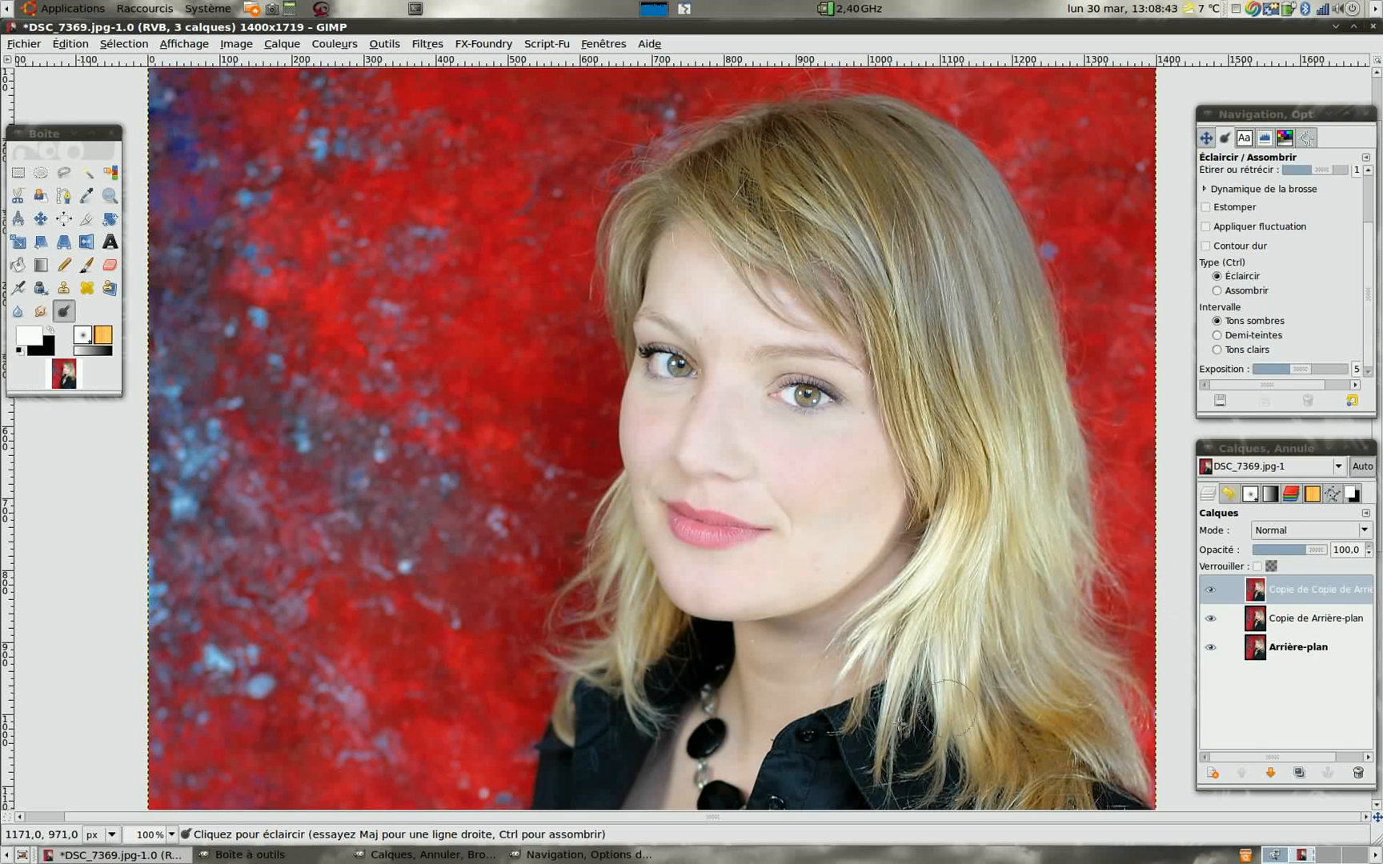
pyautogui.click(1212, 590)
pyautogui.click(1211, 589)
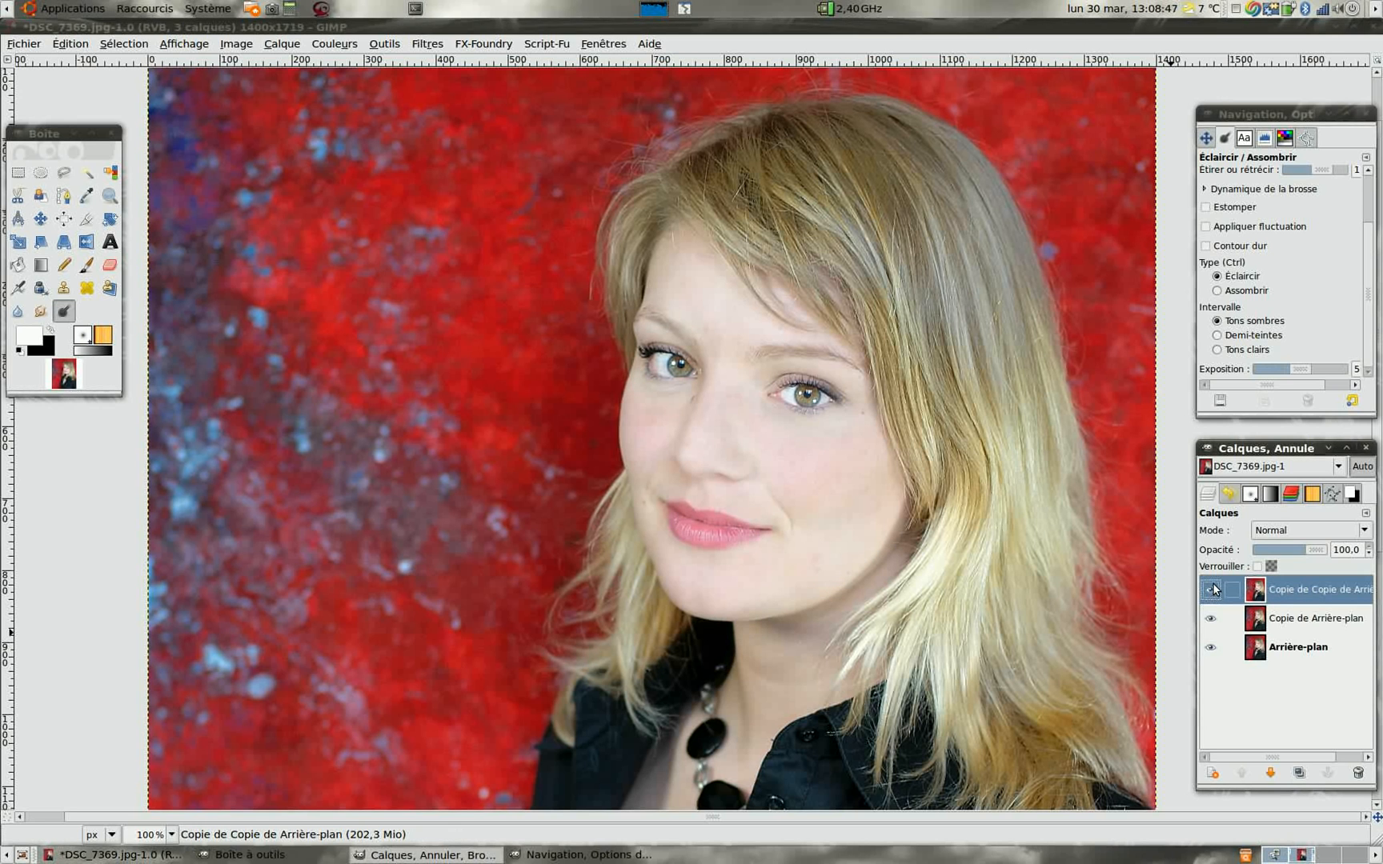
# Lower the dodged layer's opacity to 71.2 and toggle its visibility to compare before and after.
pyautogui.moveTo(1316, 554); pyautogui.dragTo(1305, 554)
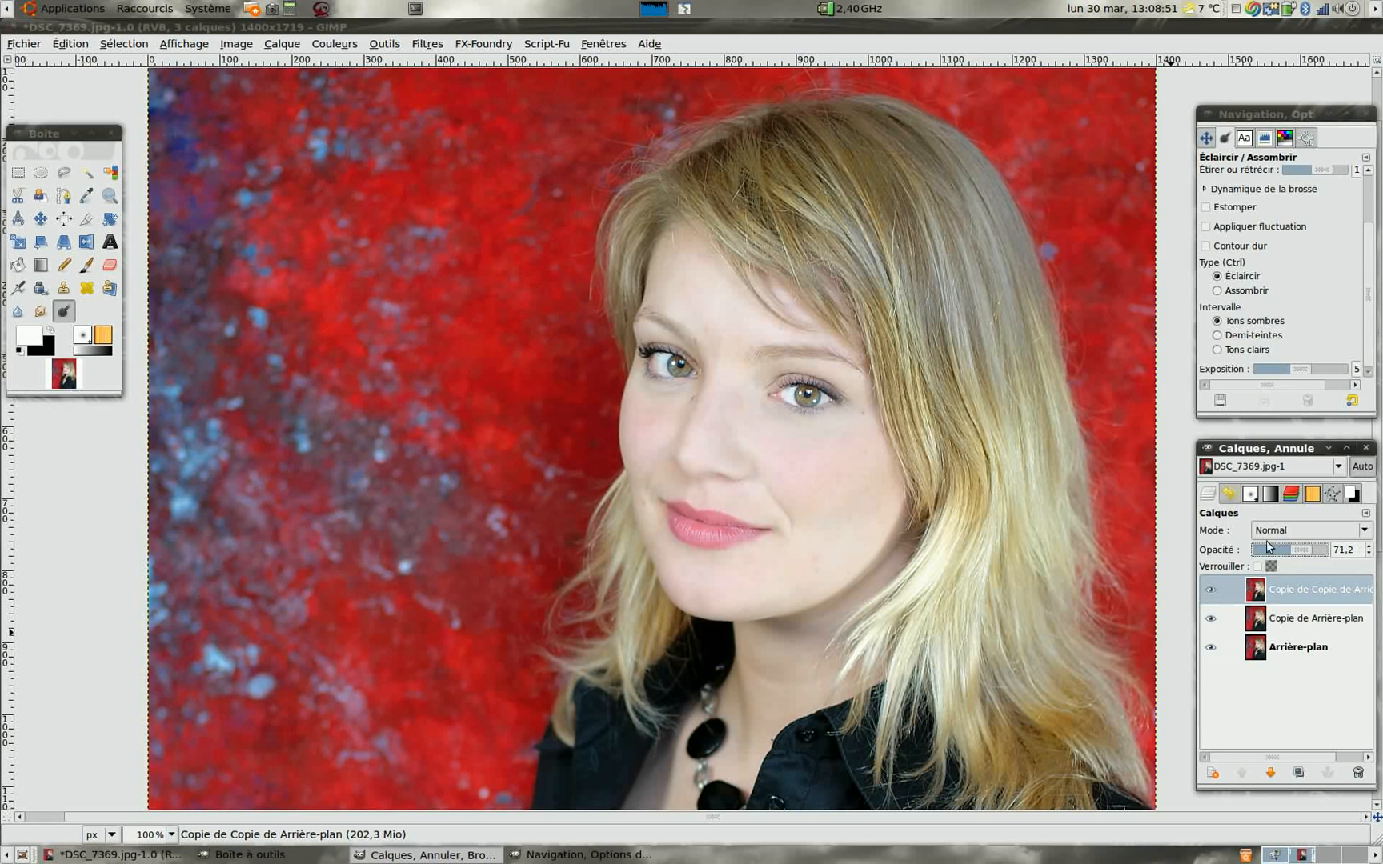
pyautogui.click(1211, 592)
pyautogui.click(1210, 592)
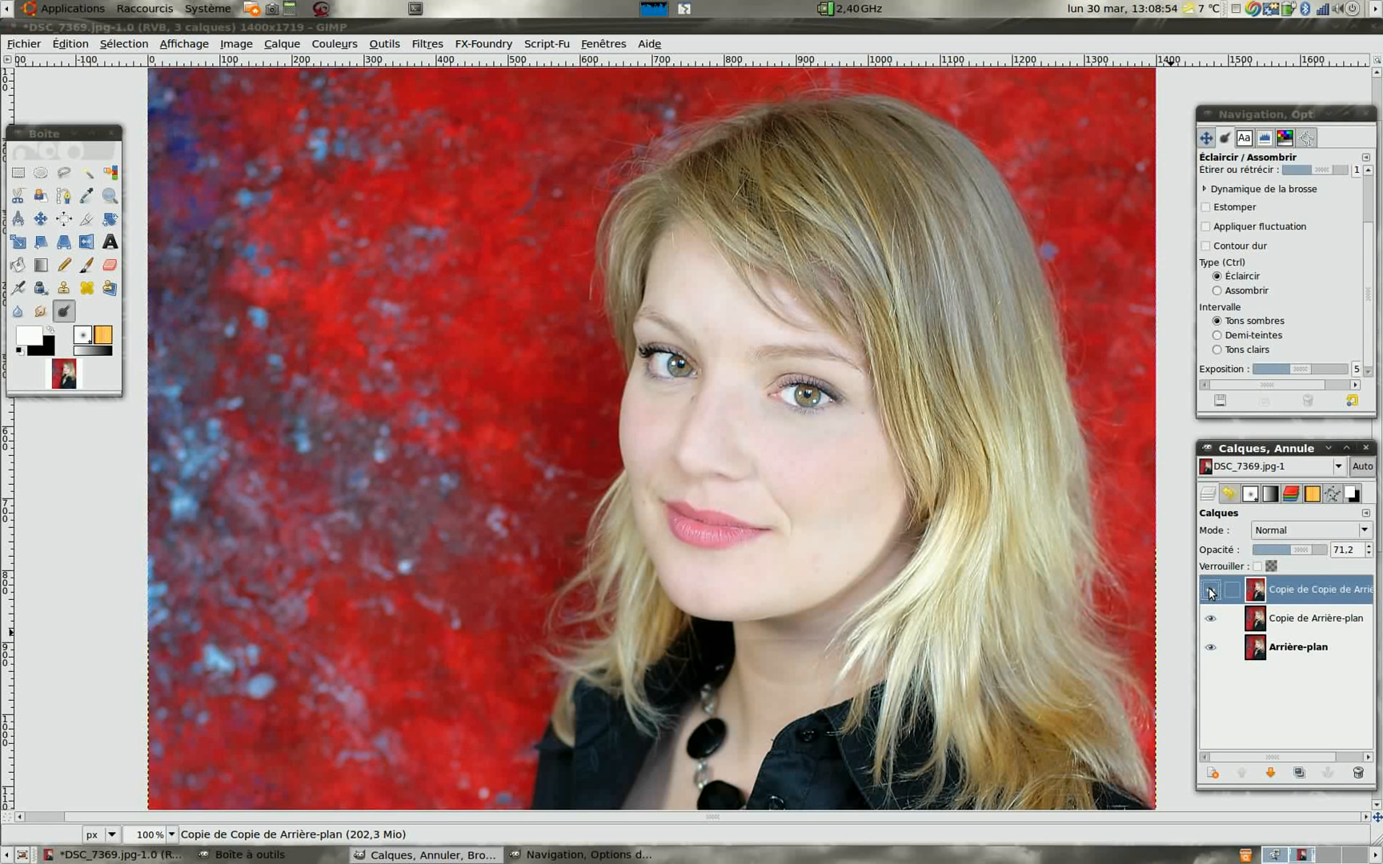
# Flatten the image, merging the dodged copy and the other duplicate into a single Arrière-plan layer.
pyautogui.rightClick(1258, 591)
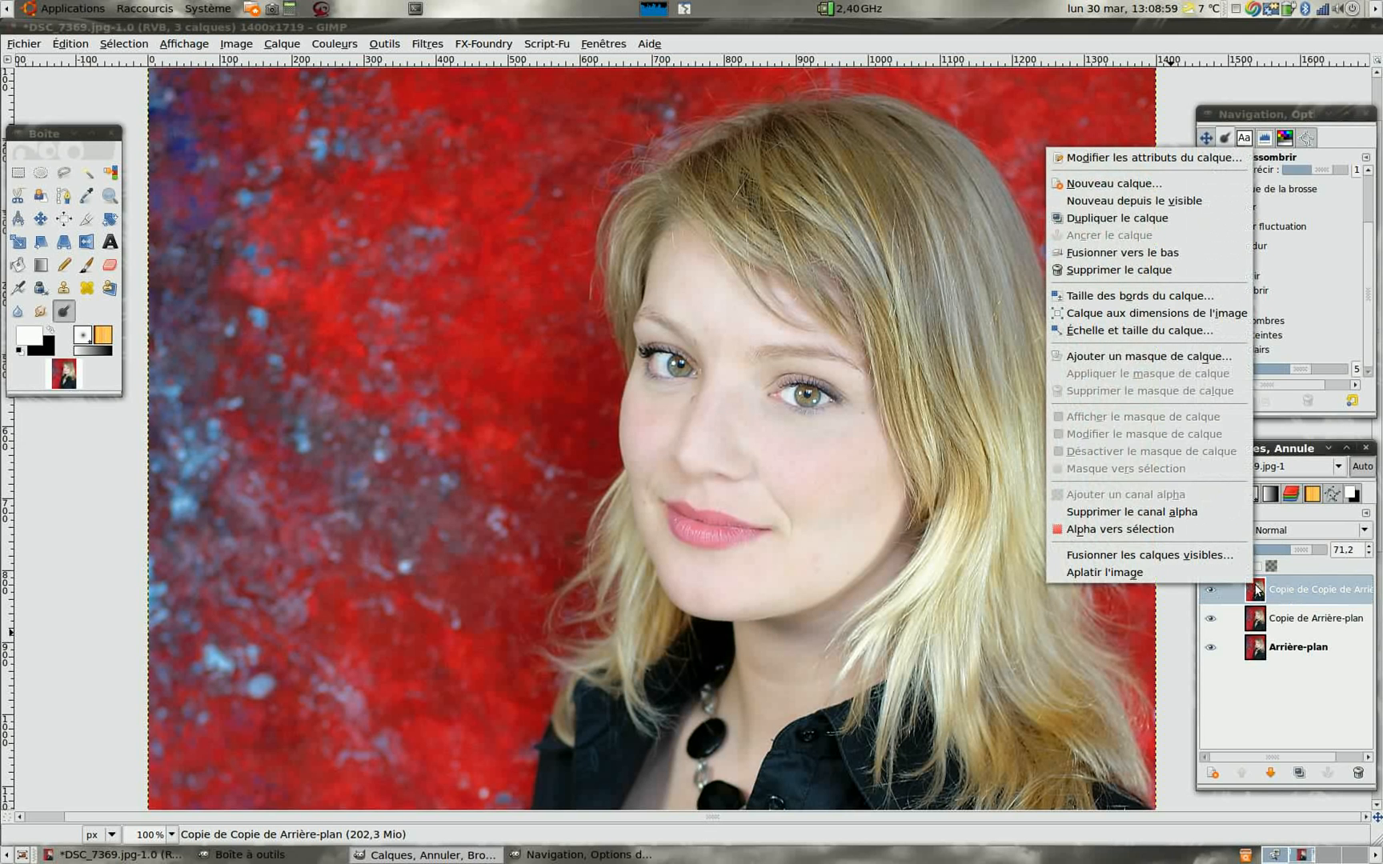
pyautogui.click(1104, 572)
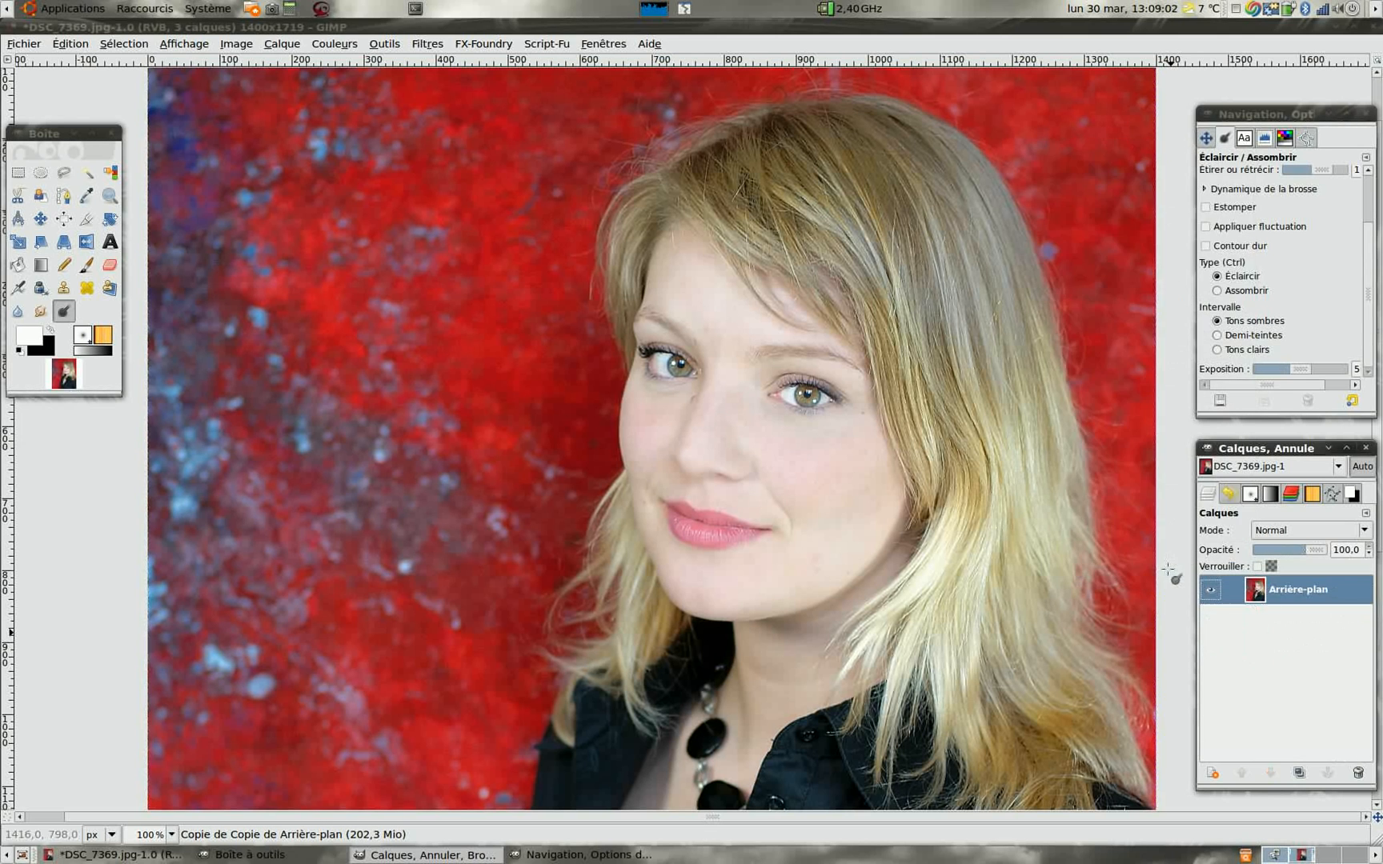
# Compare the original portrait with the retouched one by switching the undo history to the base image and back to Aplatir l'image.
pyautogui.click(1234, 495)
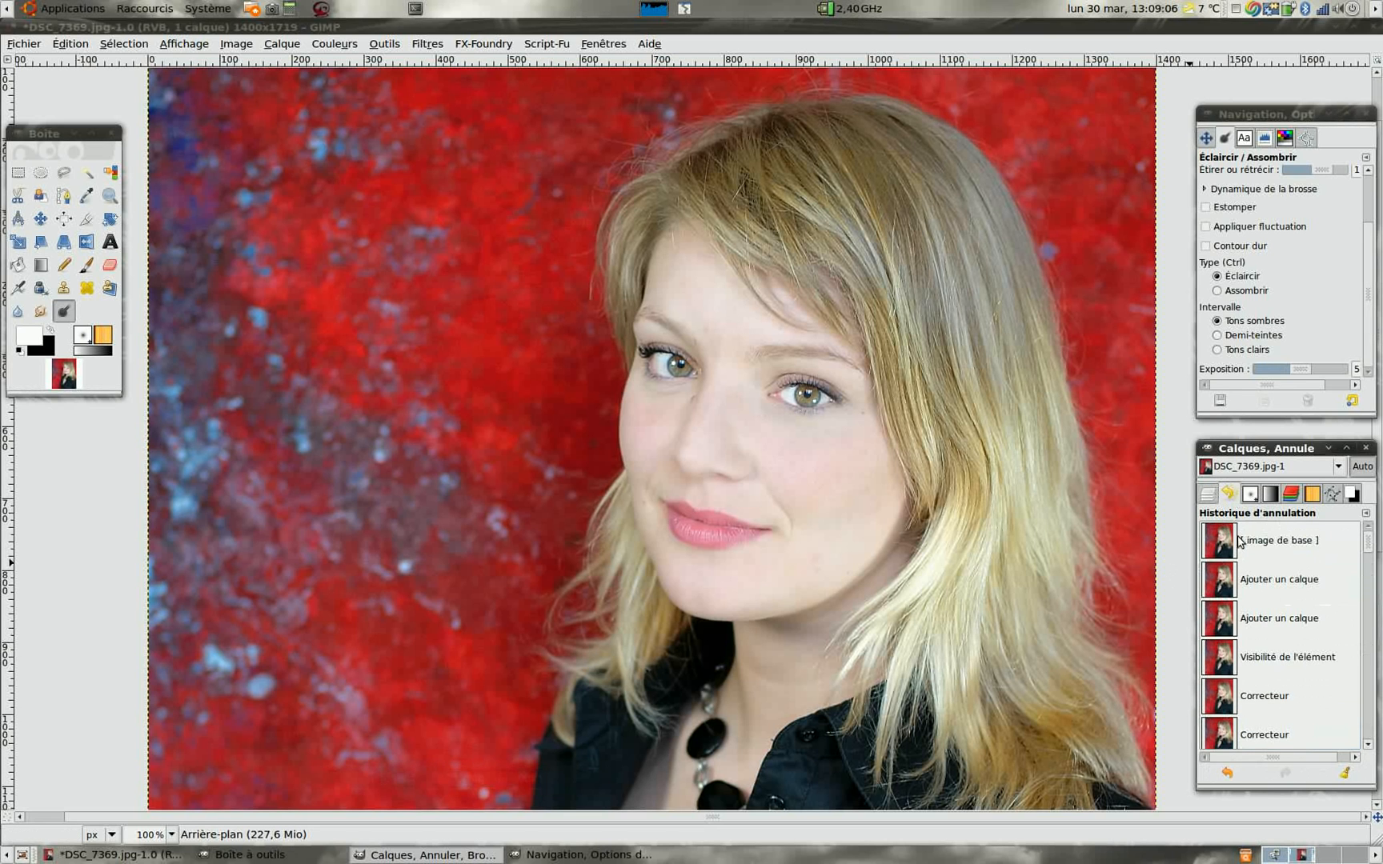
pyautogui.click(1241, 541)
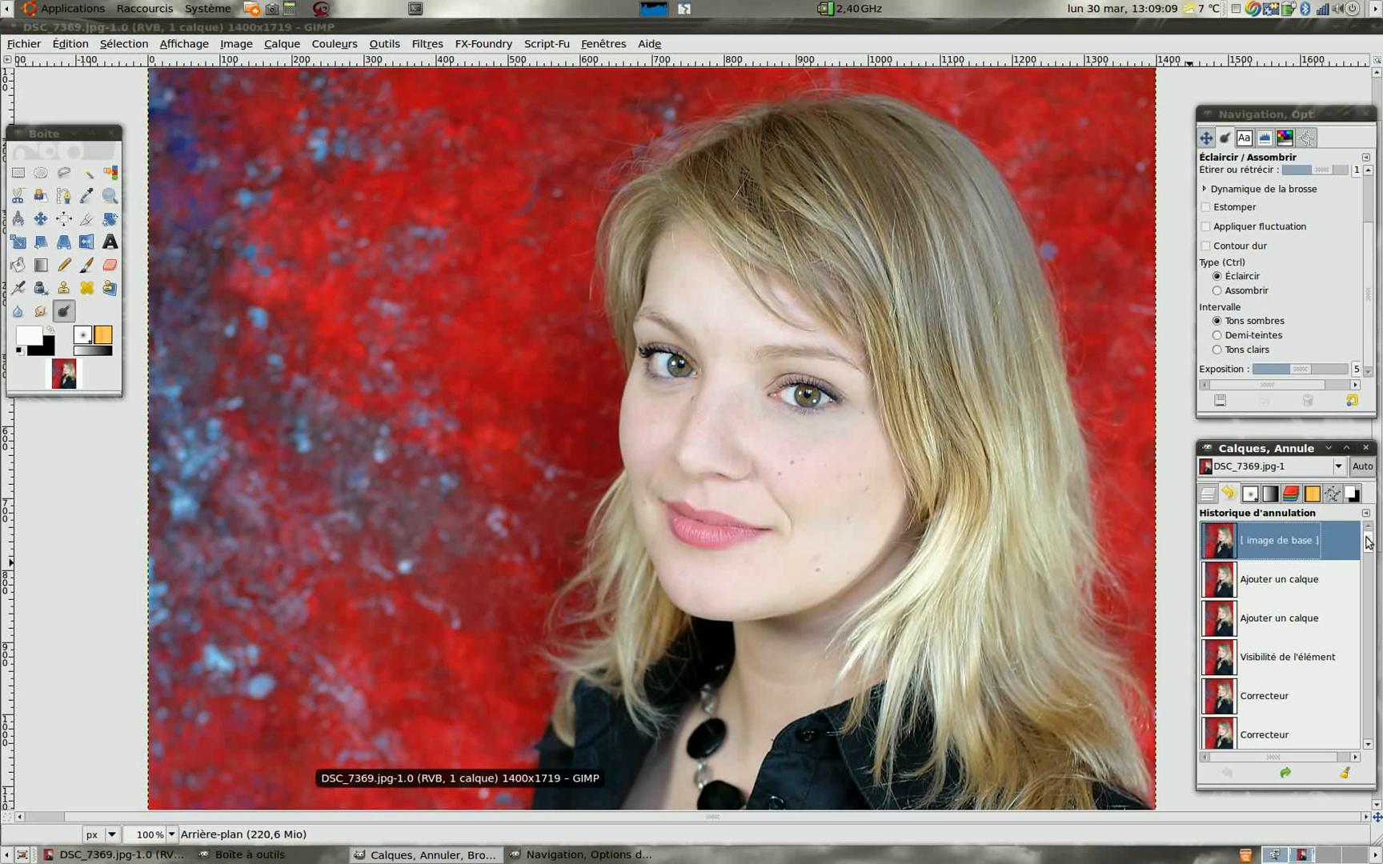
pyautogui.moveTo(1367, 542); pyautogui.dragTo(1377, 736)
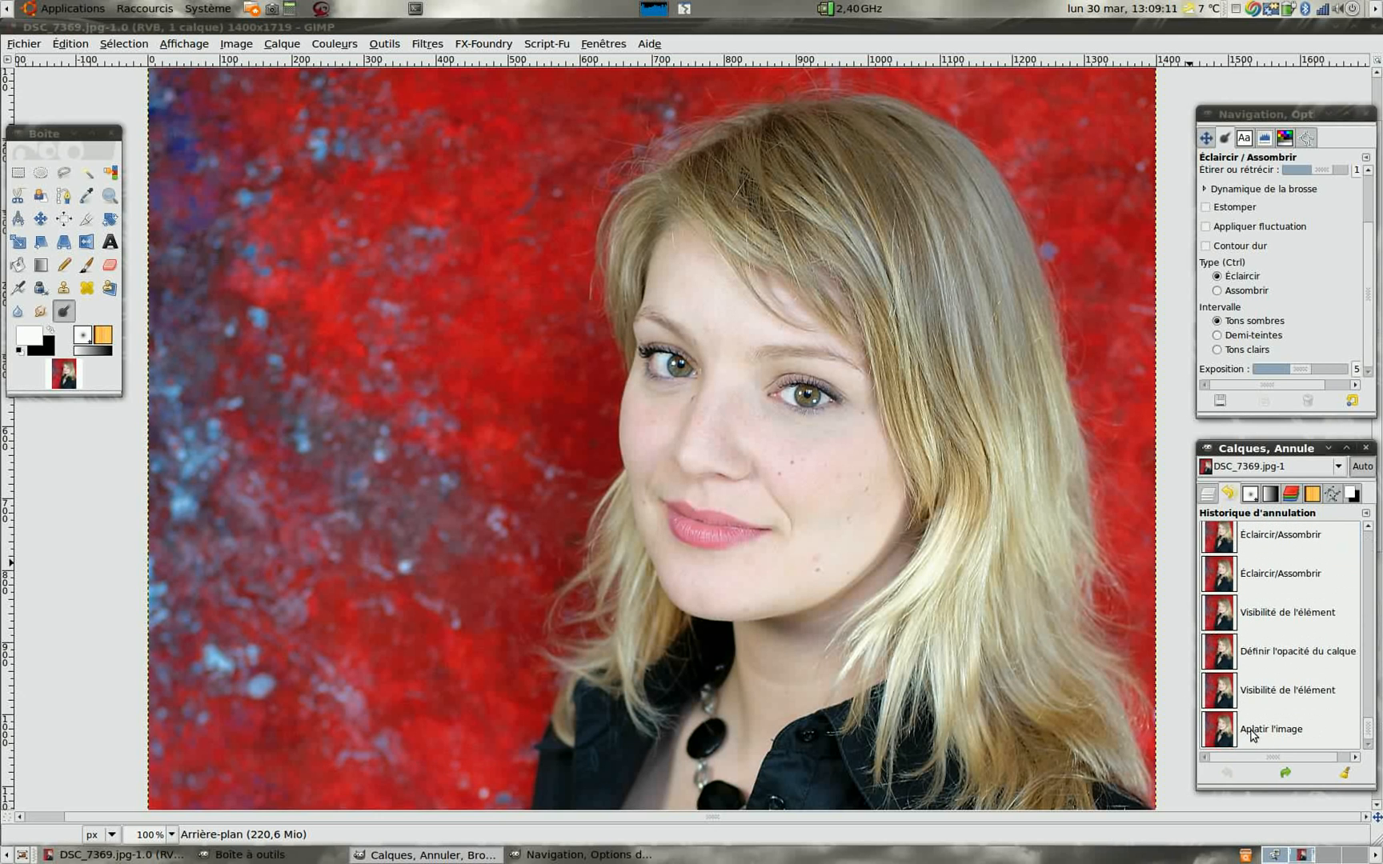
pyautogui.click(1224, 726)
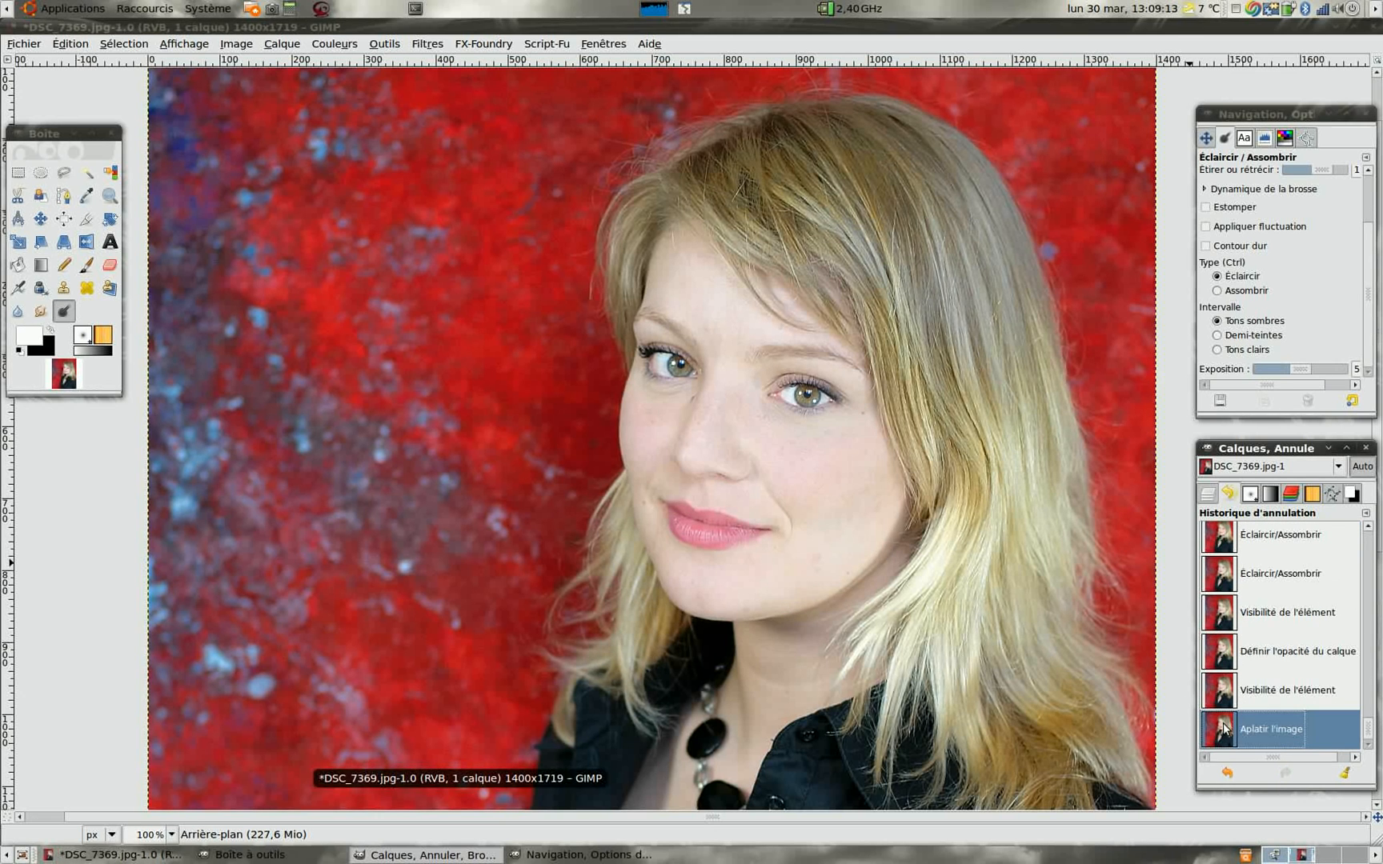